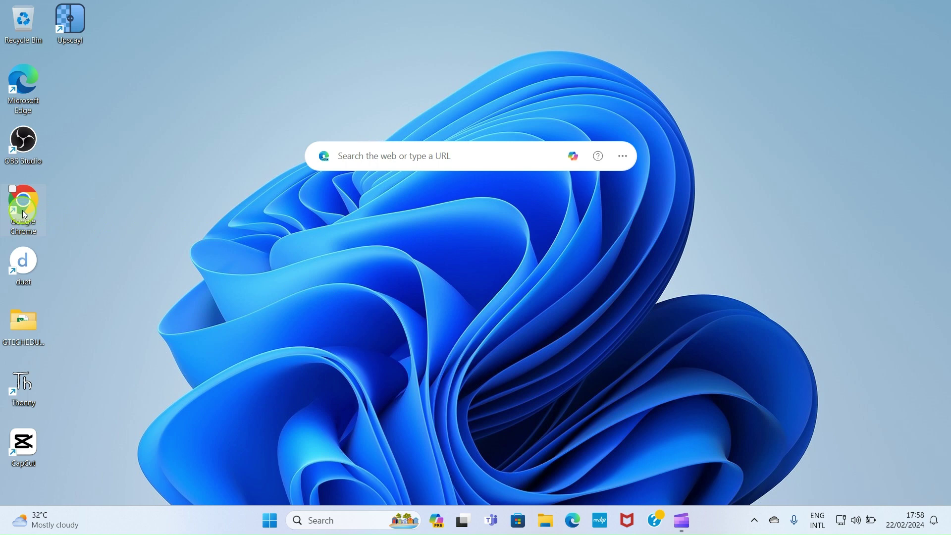
Open the STUDENT DETAILS spreadsheet from Google Sheets in Google Chrome
{"action": "double_click", "coordinate": [22, 210]}
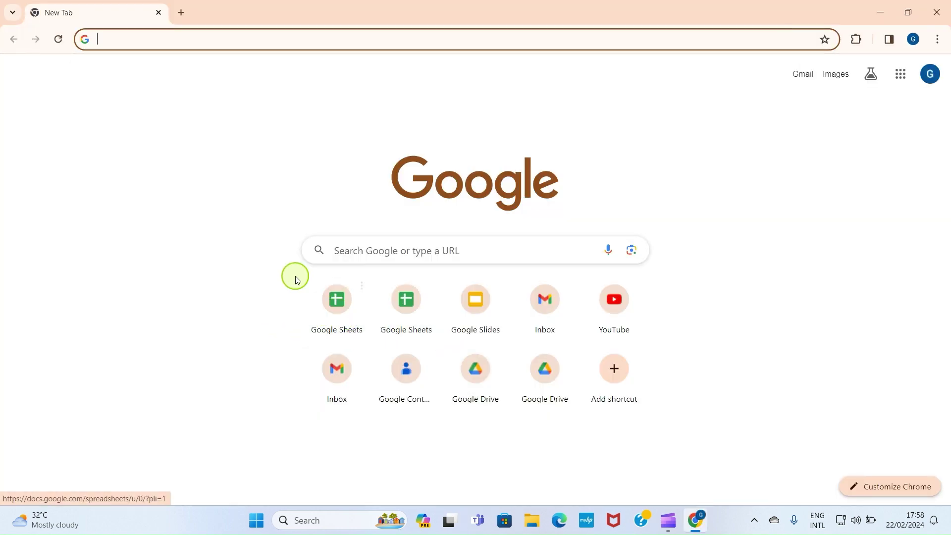
{"action": "left_click", "coordinate": [341, 314]}
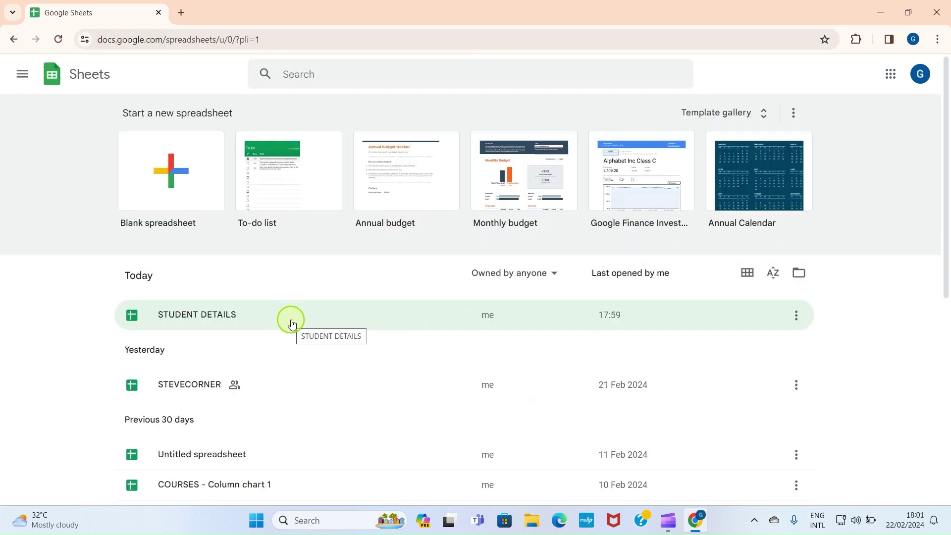
{"action": "left_click", "coordinate": [200, 315]}
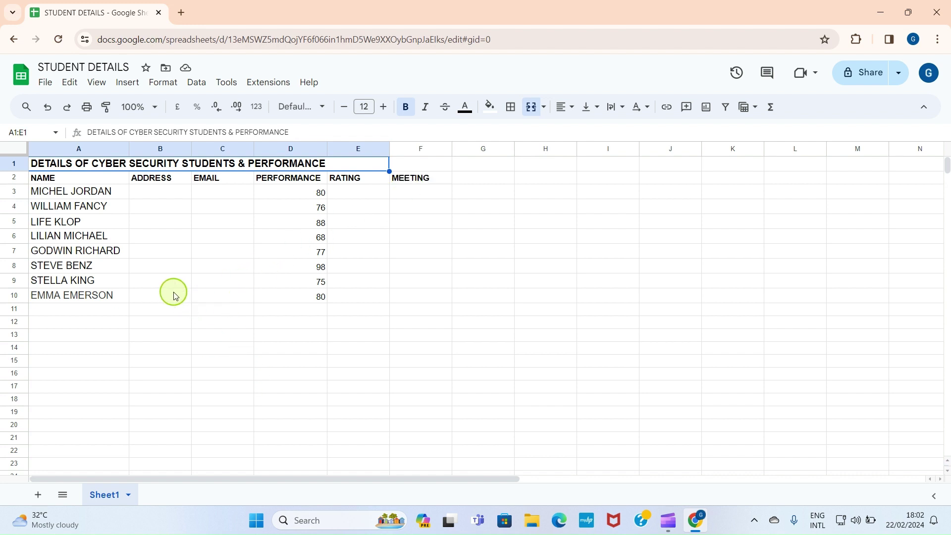
Insert a People smart chip in cell B3, searching for CU and choosing the first suggested contact
{"action": "left_click", "coordinate": [151, 196]}
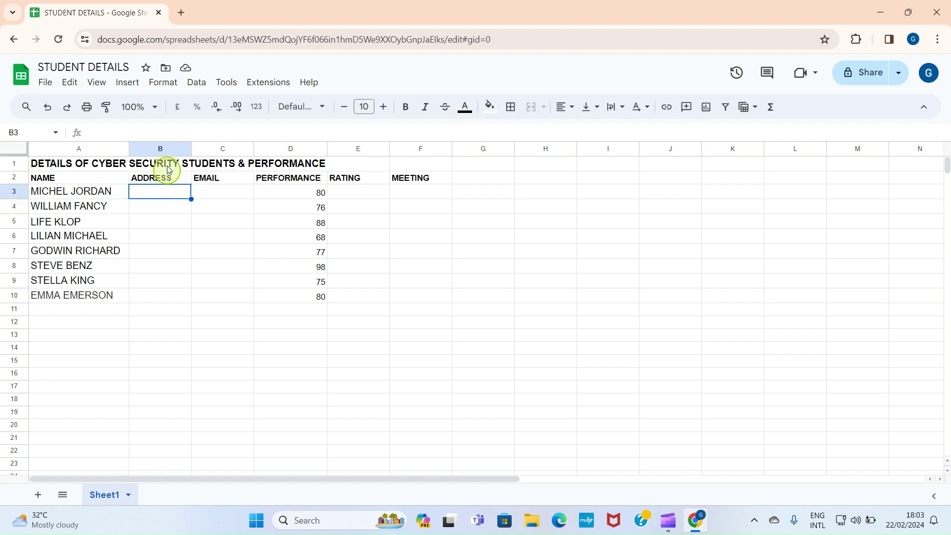
{"action": "left_click", "coordinate": [133, 91]}
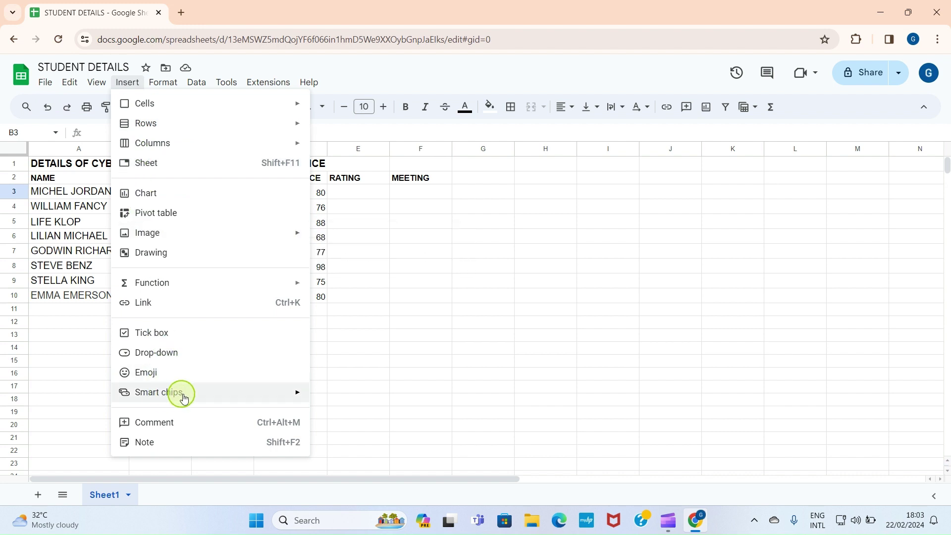
{"action": "mouse_move", "coordinate": [220, 400]}
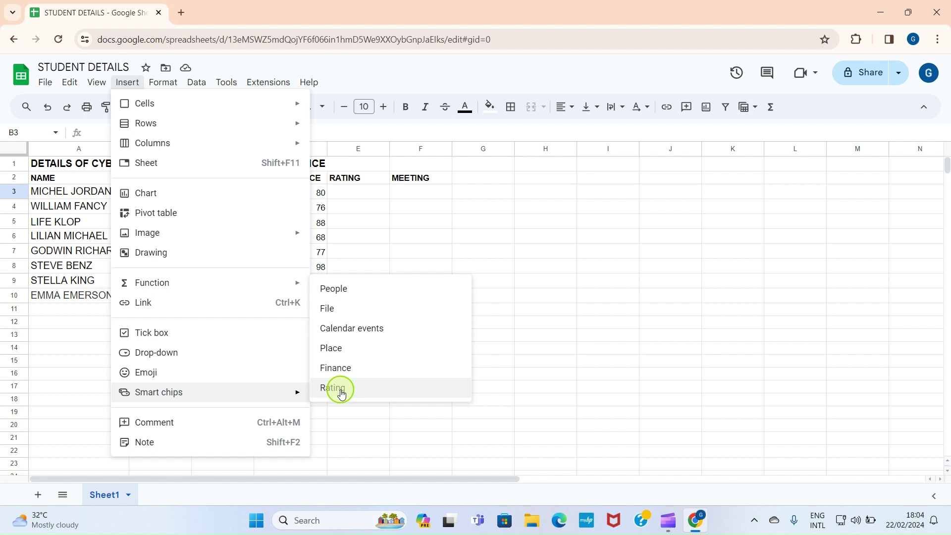
{"action": "left_click", "coordinate": [333, 289]}
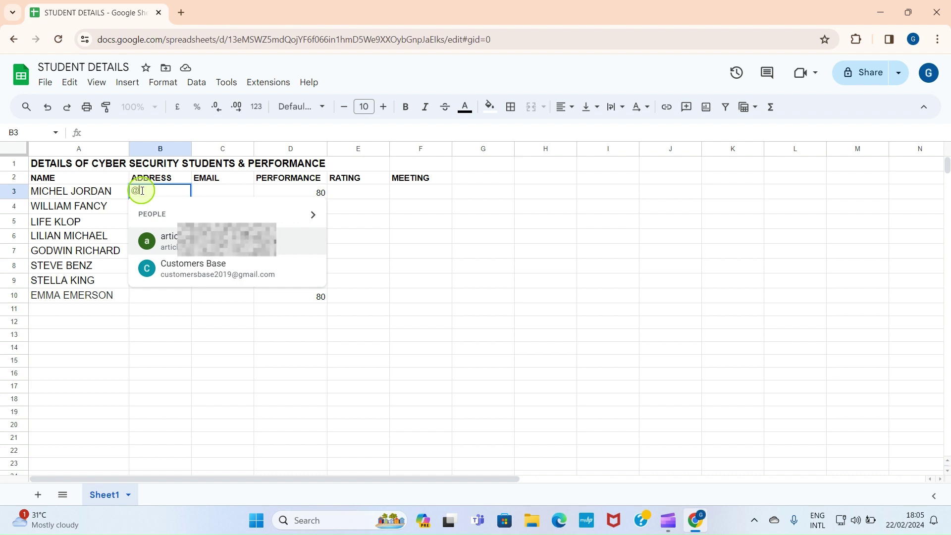
{"action": "type", "text": "CU"}
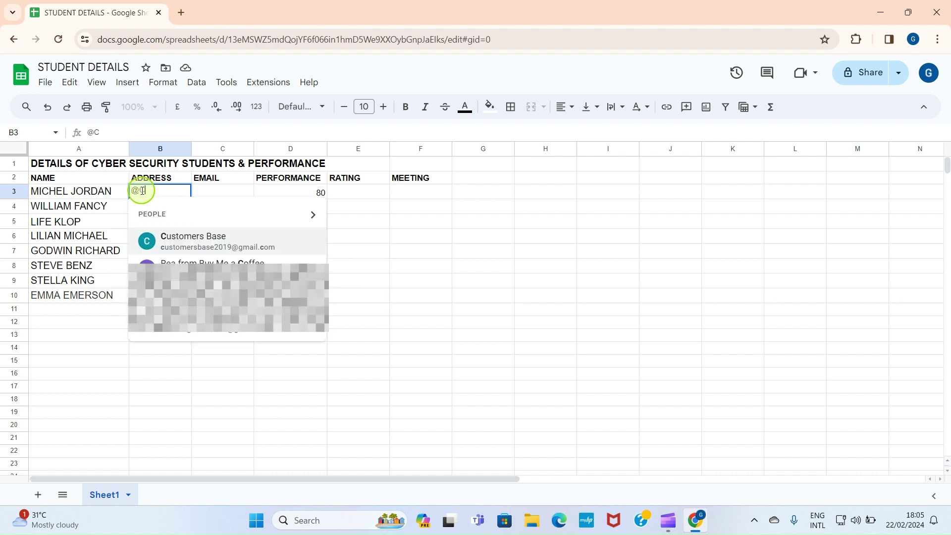
{"action": "left_click", "coordinate": [210, 246]}
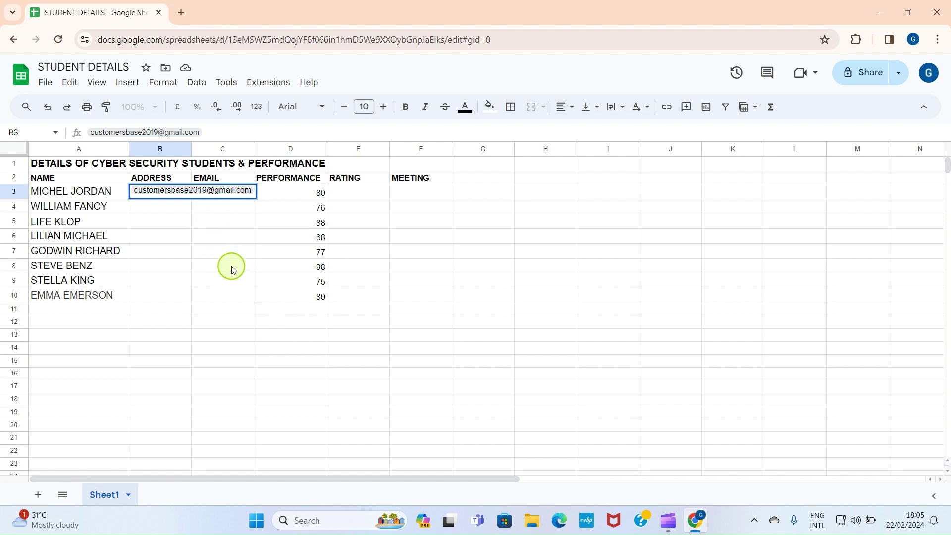
{"action": "left_click", "coordinate": [228, 236]}
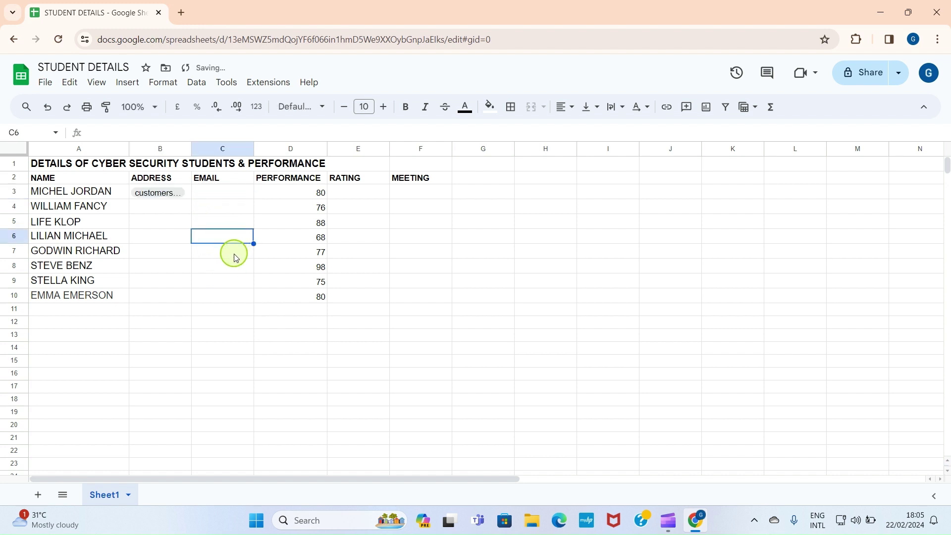
Move the people chip from B3 to cell C3 in the EMAIL column and dismiss the sharing notice
{"action": "left_click", "coordinate": [158, 193]}
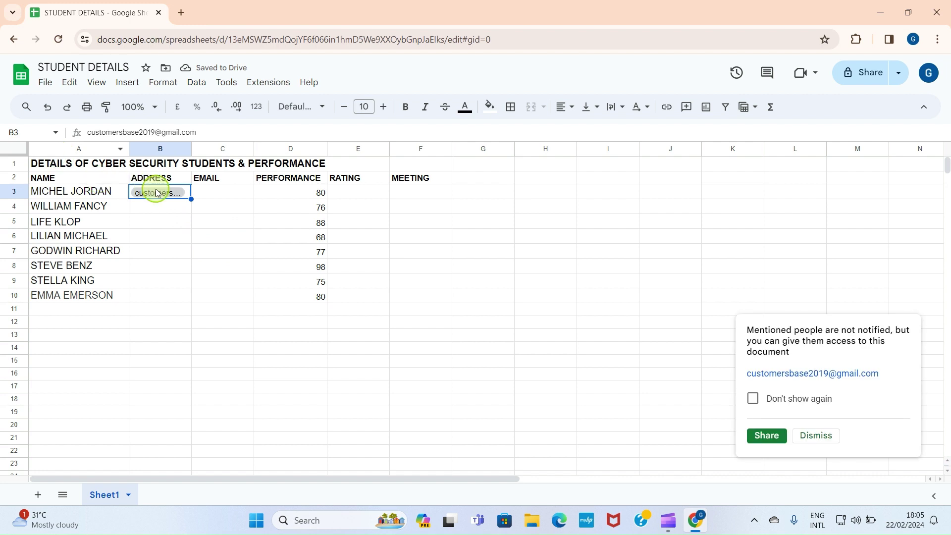
{"action": "right_click", "coordinate": [165, 191]}
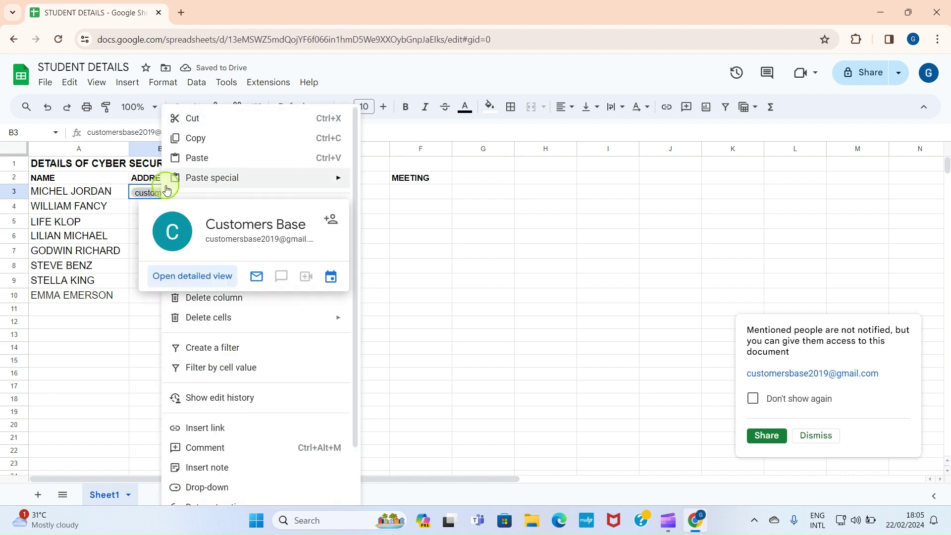
{"action": "left_click", "coordinate": [174, 137]}
{"action": "right_click", "coordinate": [168, 193]}
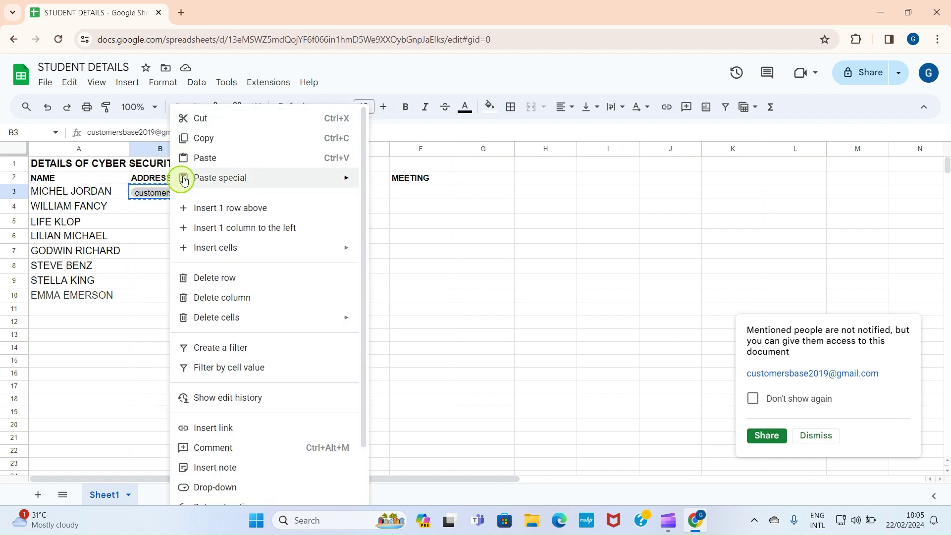
{"action": "left_click", "coordinate": [201, 119]}
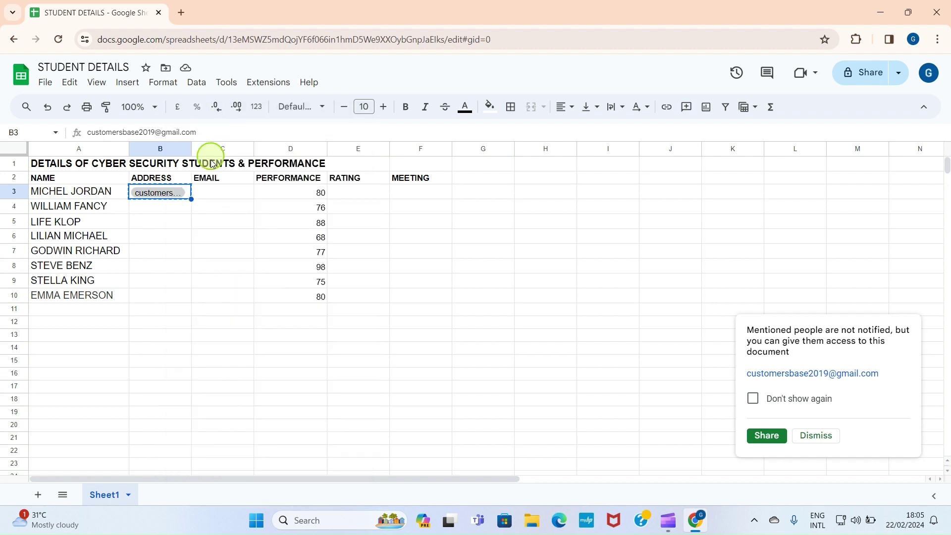
{"action": "left_click", "coordinate": [217, 194]}
{"action": "right_click", "coordinate": [217, 194]}
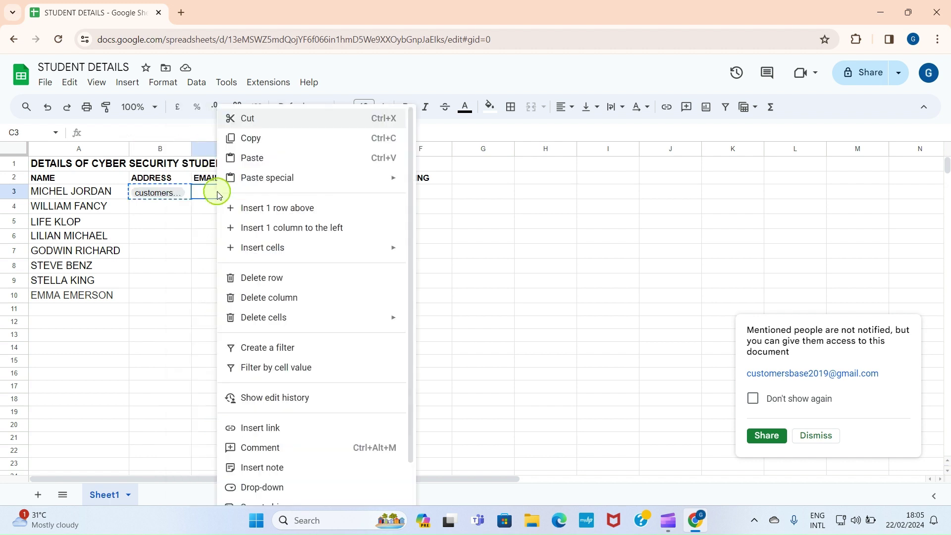
{"action": "left_click", "coordinate": [248, 158]}
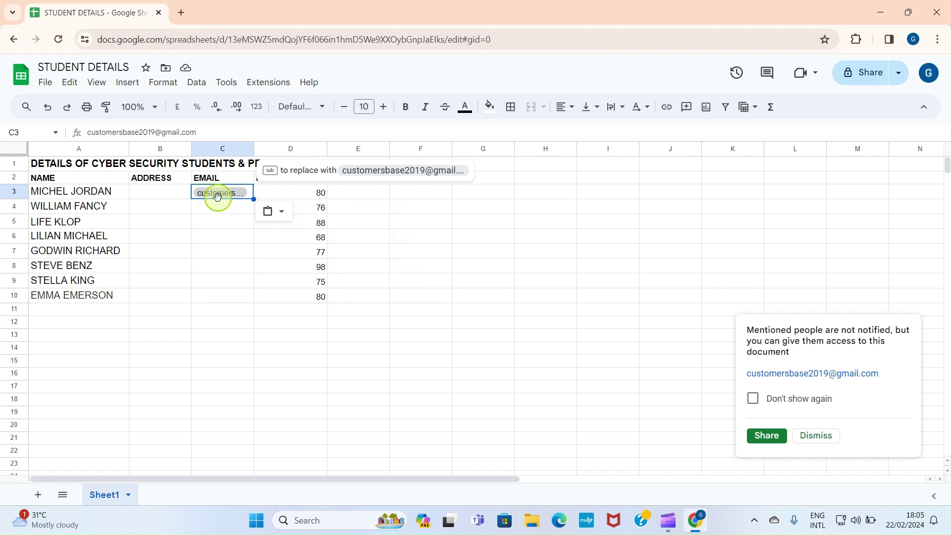
{"action": "mouse_move", "coordinate": [222, 197]}
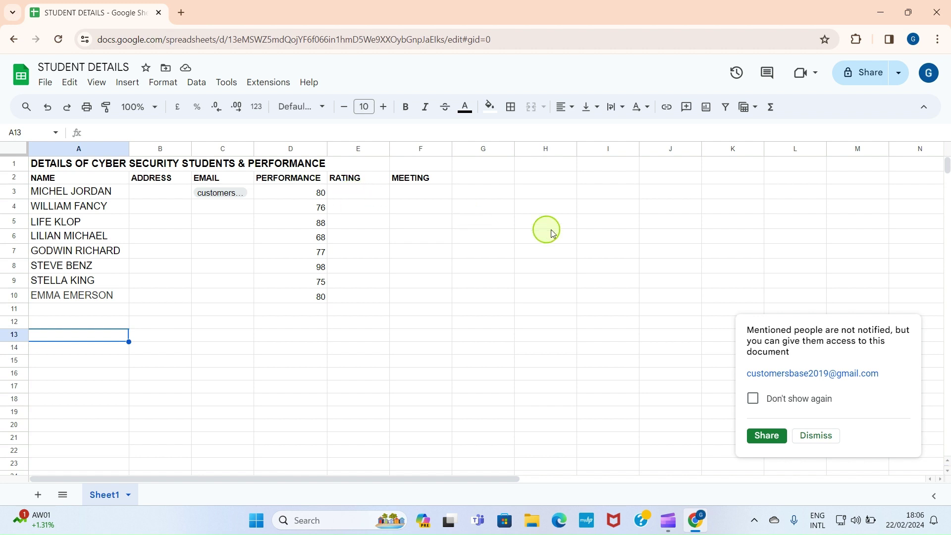
{"action": "left_click", "coordinate": [823, 439]}
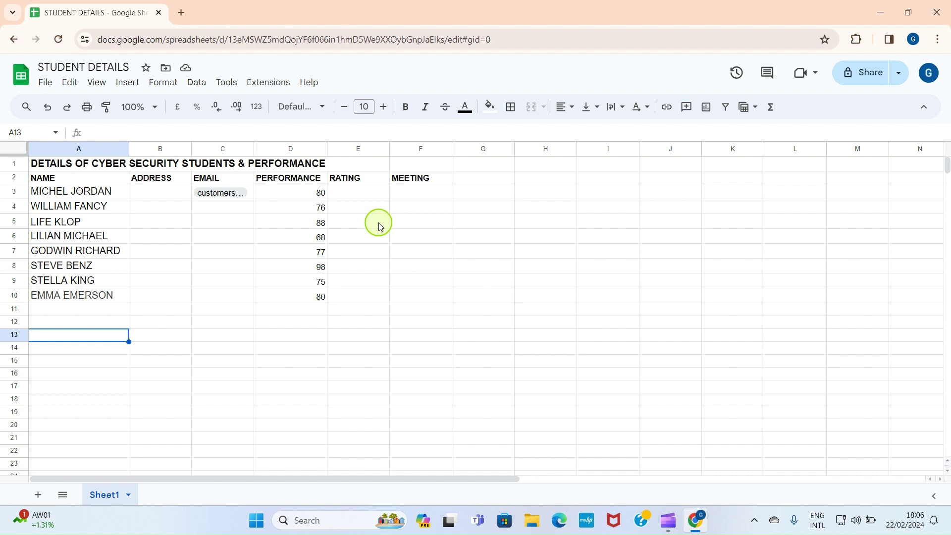
Insert a File smart chip for DoNotDisturb.docx in cell G3, searching for DO, and preview the linked file
{"action": "left_click", "coordinate": [476, 197]}
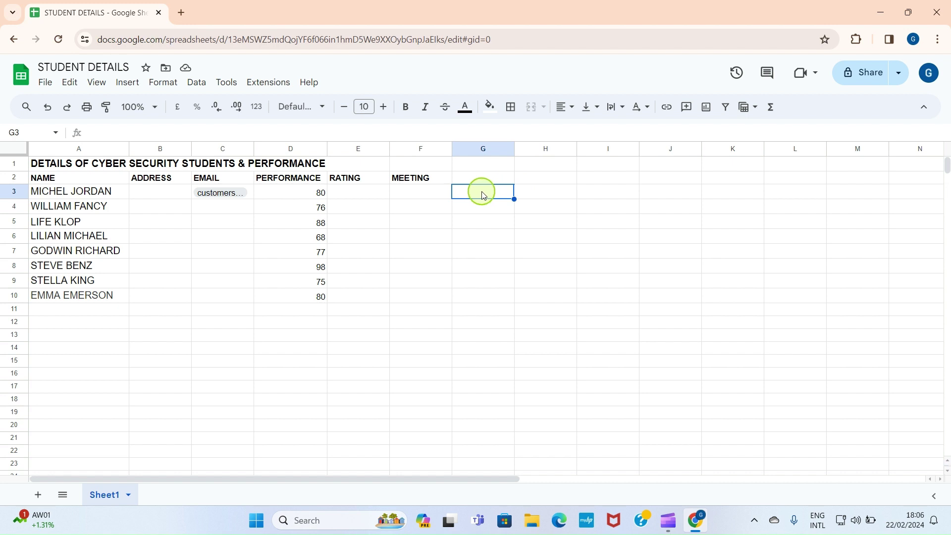
{"action": "left_click", "coordinate": [127, 83]}
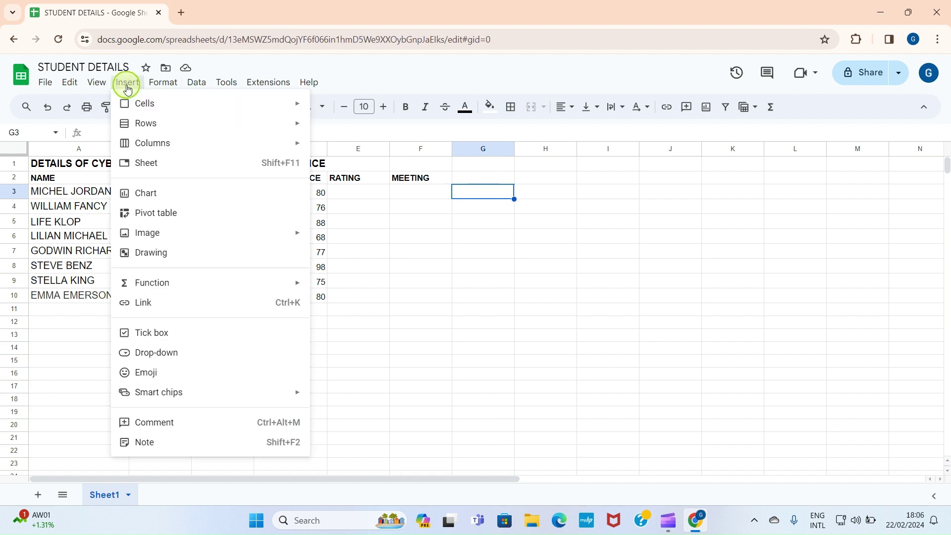
{"action": "mouse_move", "coordinate": [183, 396]}
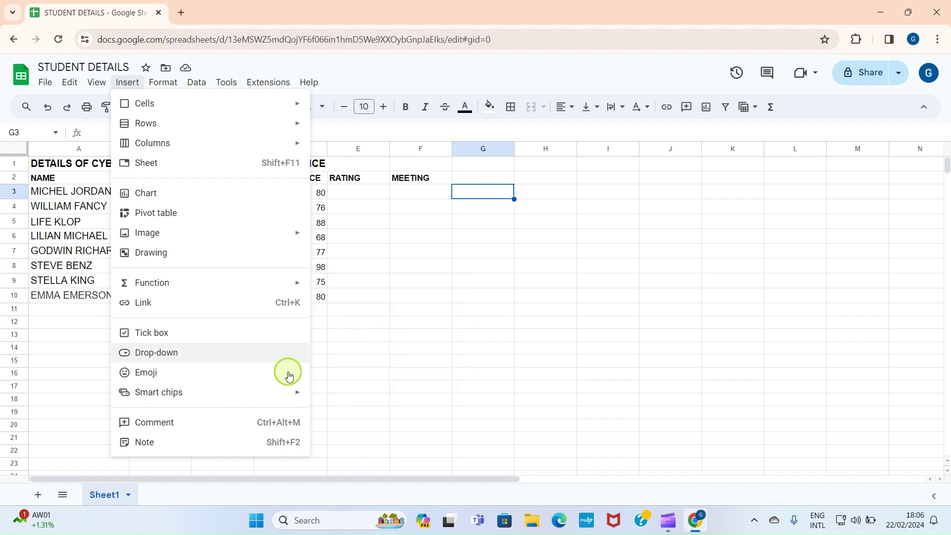
{"action": "mouse_move", "coordinate": [283, 394]}
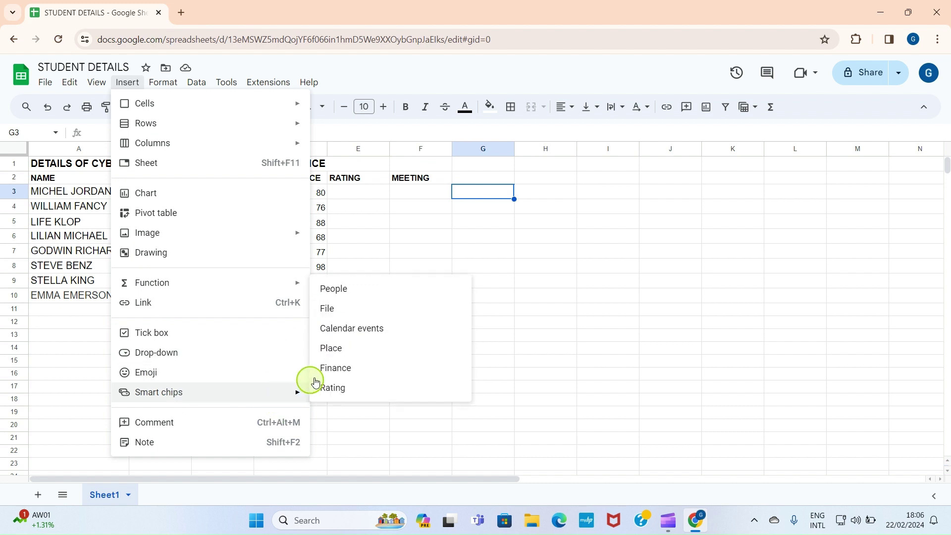
{"action": "left_click", "coordinate": [330, 309]}
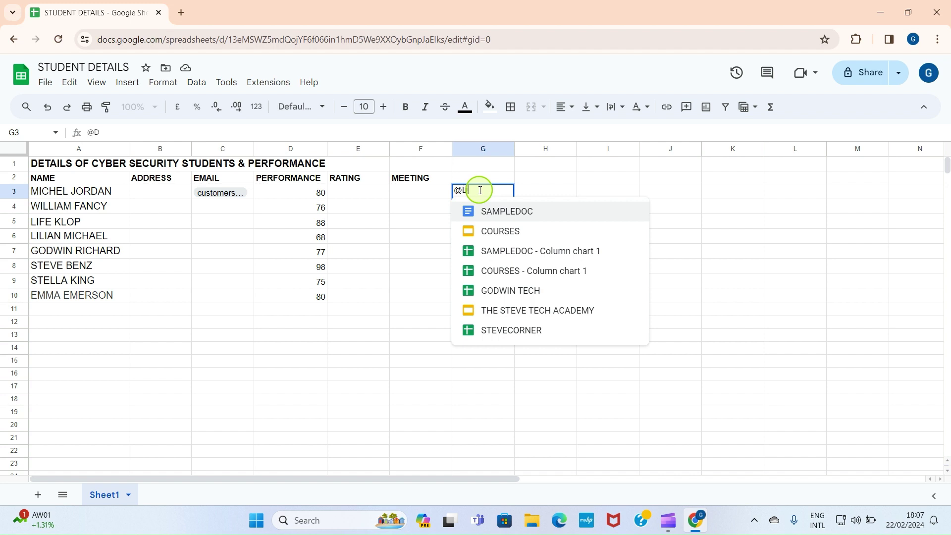
{"action": "type", "text": "O"}
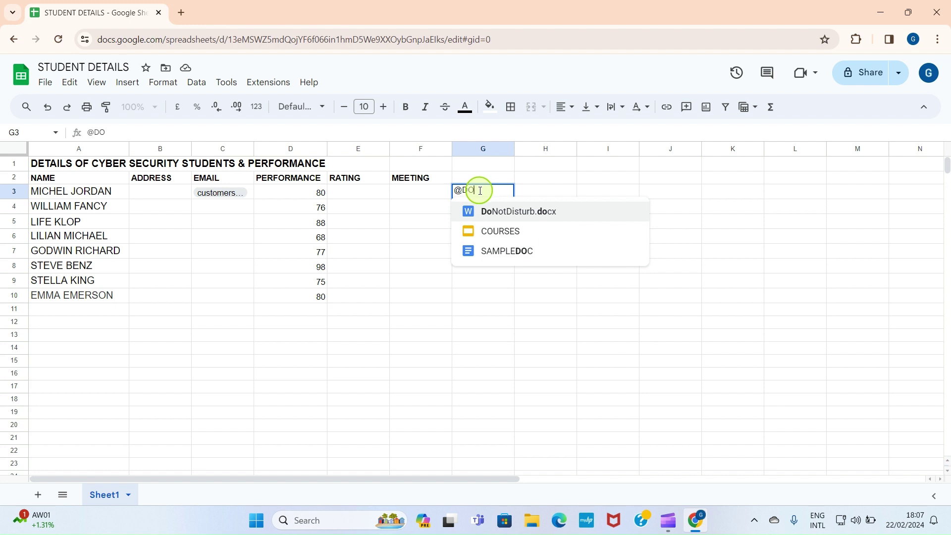
{"action": "left_click", "coordinate": [507, 213]}
{"action": "left_click", "coordinate": [495, 247]}
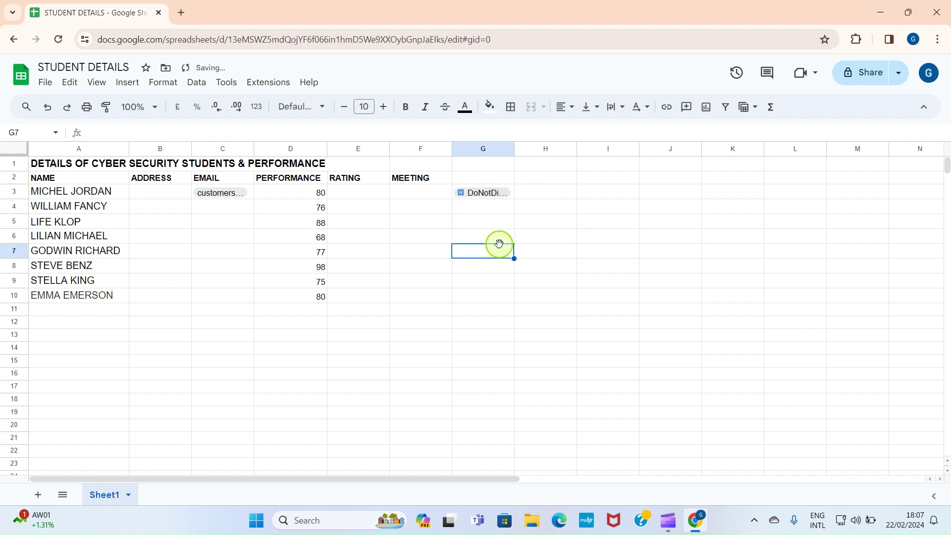
{"action": "mouse_move", "coordinate": [494, 198]}
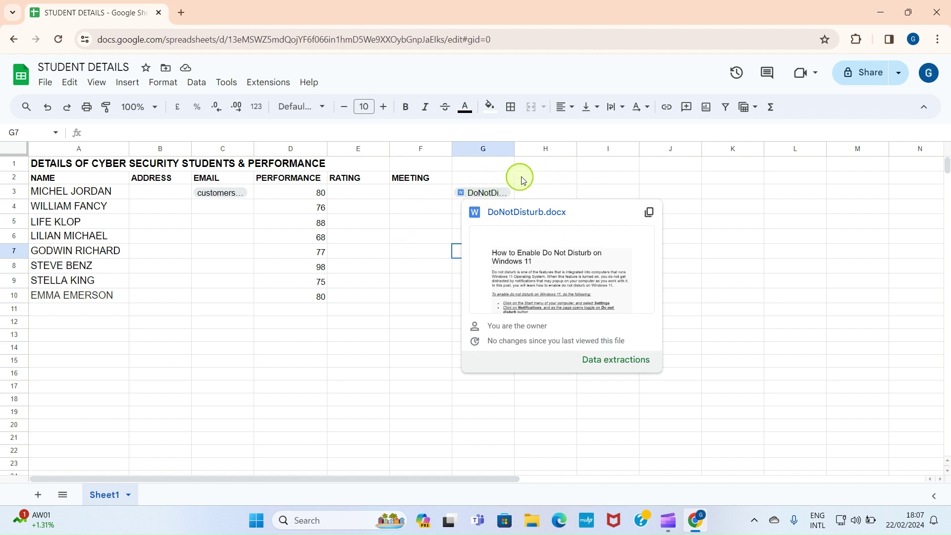
{"action": "left_click", "coordinate": [411, 309]}
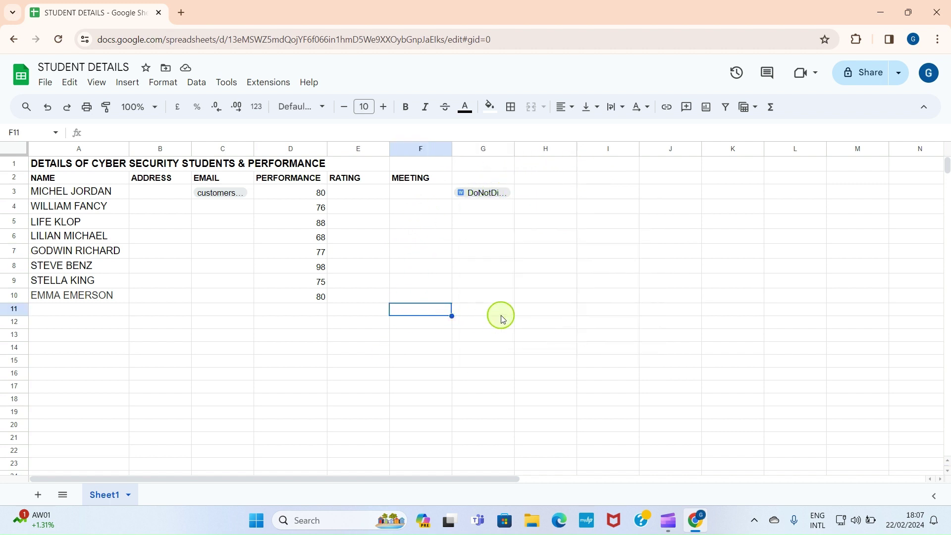
{"action": "key", "text": "Up"}
{"action": "key", "text": "Up"}
{"action": "key", "text": "Up"}
{"action": "key", "text": "Up"}
{"action": "key", "text": "Right"}
{"action": "key", "text": "Right"}
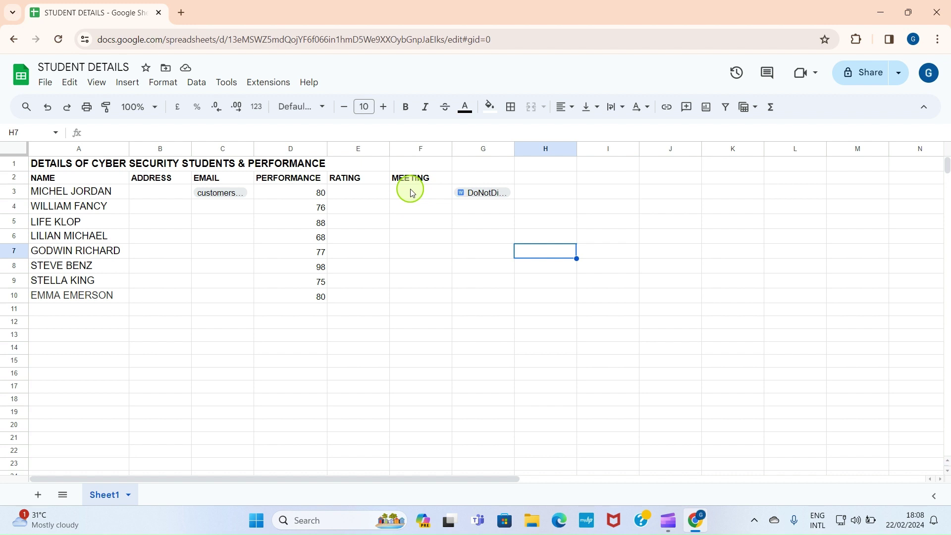
Select cell F3 under MEETING and open Google Calendar in a new browser tab
{"action": "left_click", "coordinate": [410, 193]}
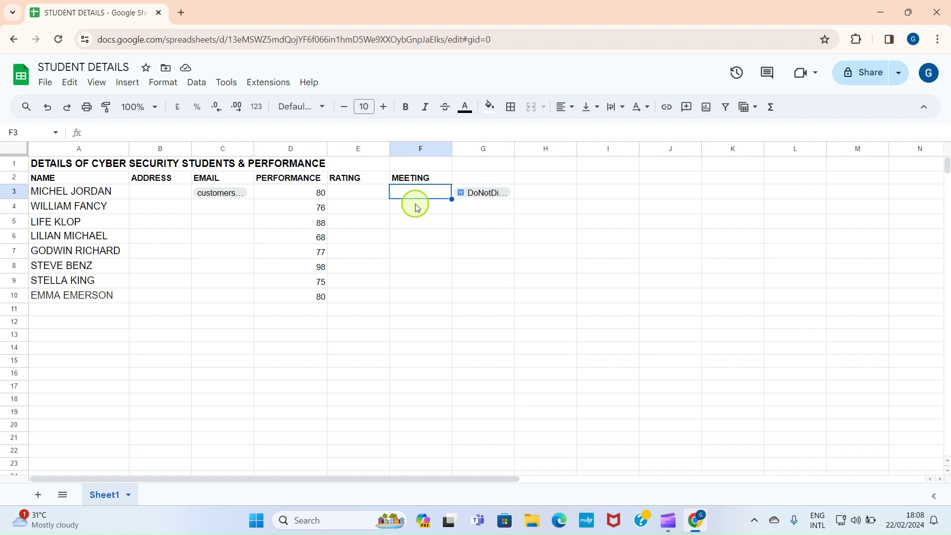
{"action": "left_click", "coordinate": [180, 14]}
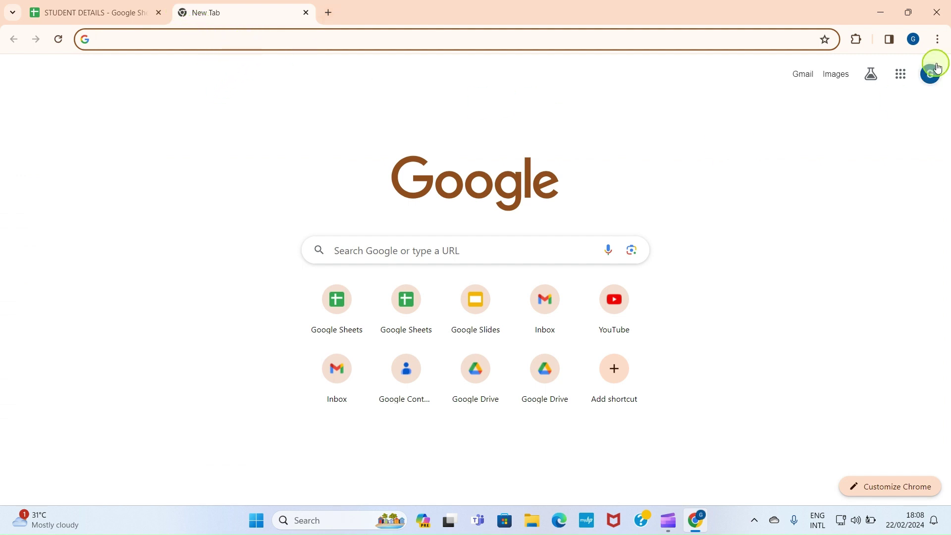
{"action": "left_click", "coordinate": [904, 76]}
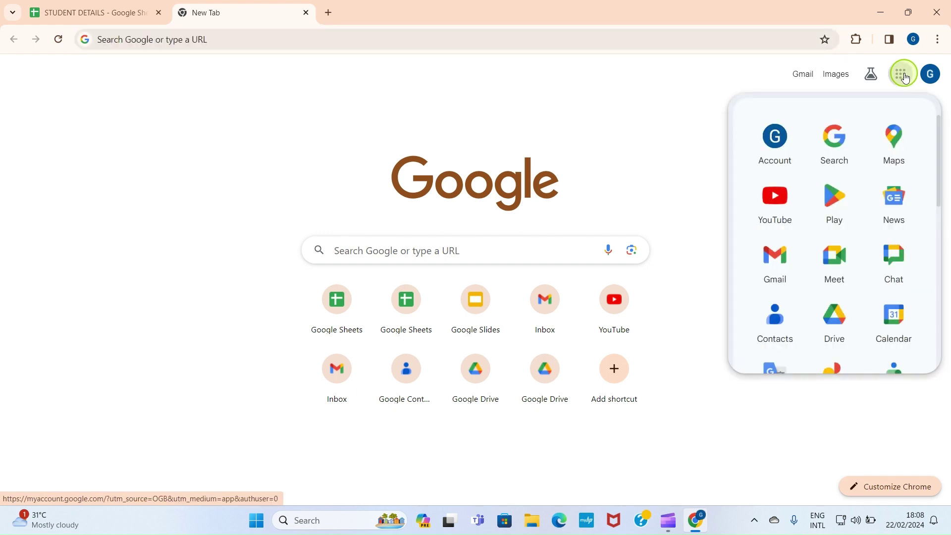
{"action": "scroll", "coordinate": [831, 218], "scroll_direction": "down", "scroll_amount": 3}
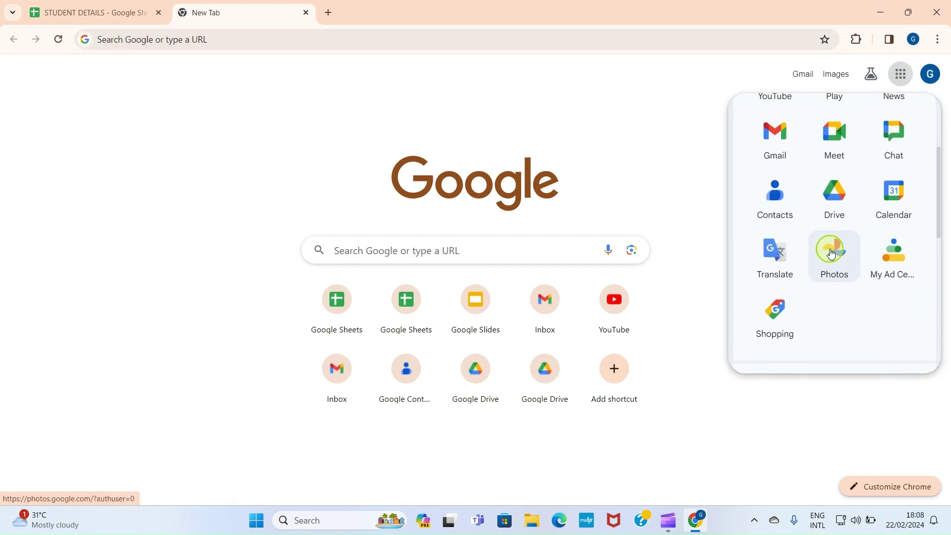
{"action": "left_click", "coordinate": [901, 210]}
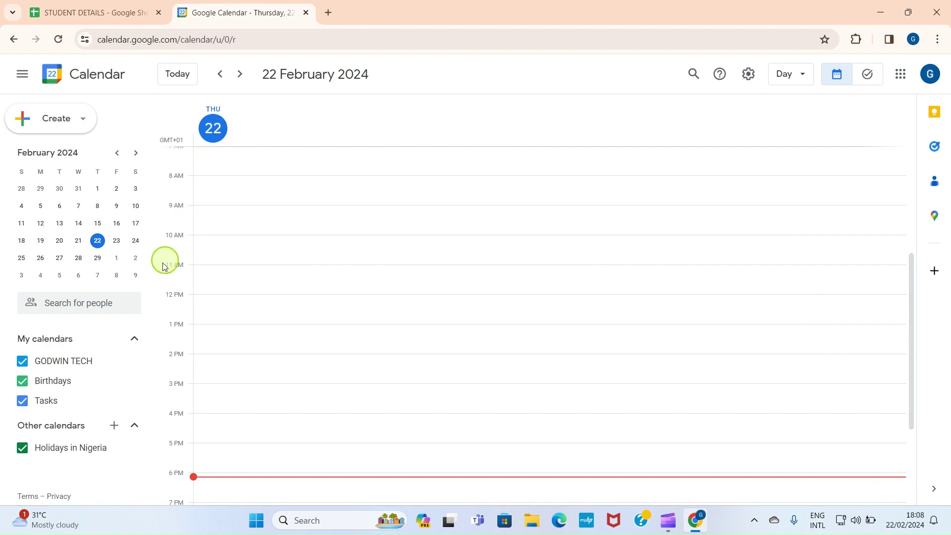
Create and save a calendar event titled TEAM MEETING on Wednesday, 28 February 2024
{"action": "left_click", "coordinate": [78, 258]}
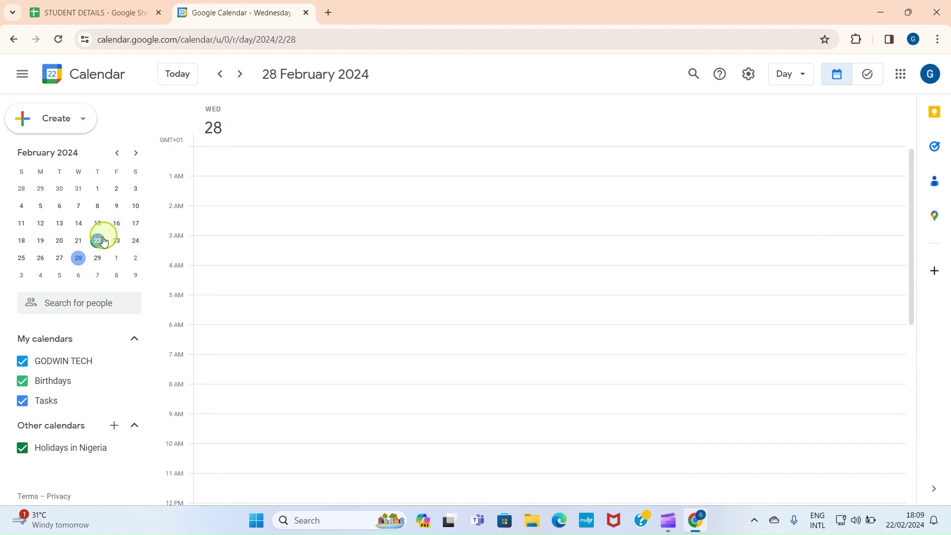
{"action": "left_click", "coordinate": [50, 120]}
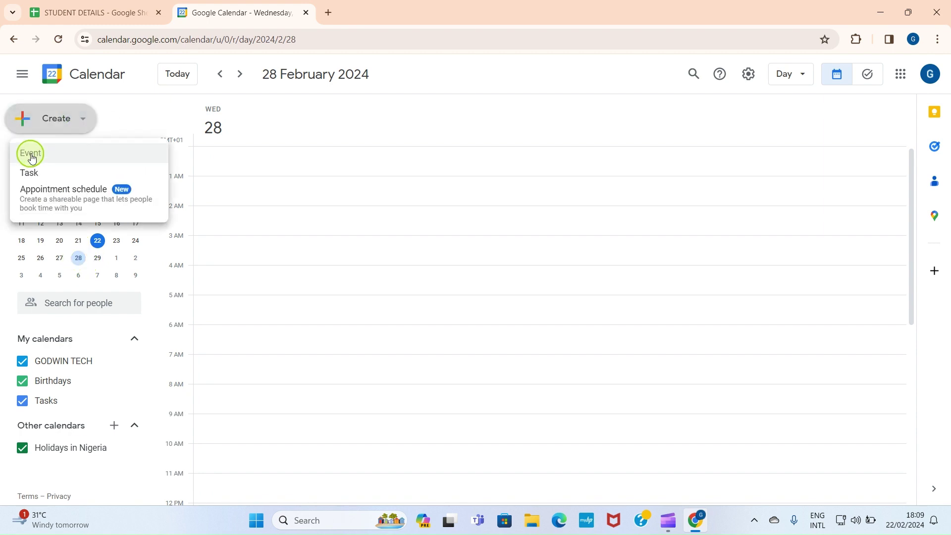
{"action": "left_click", "coordinate": [42, 156]}
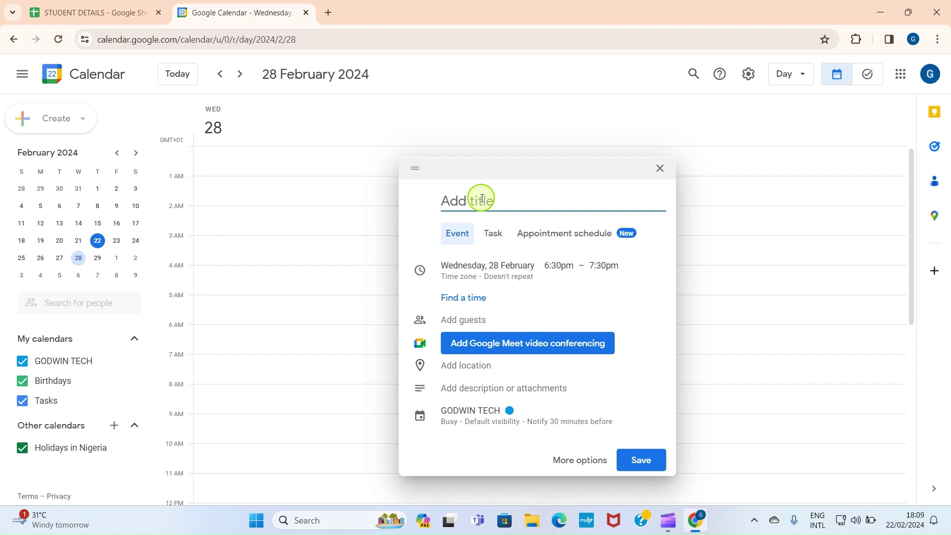
{"action": "type", "text": "TEAM MEETING"}
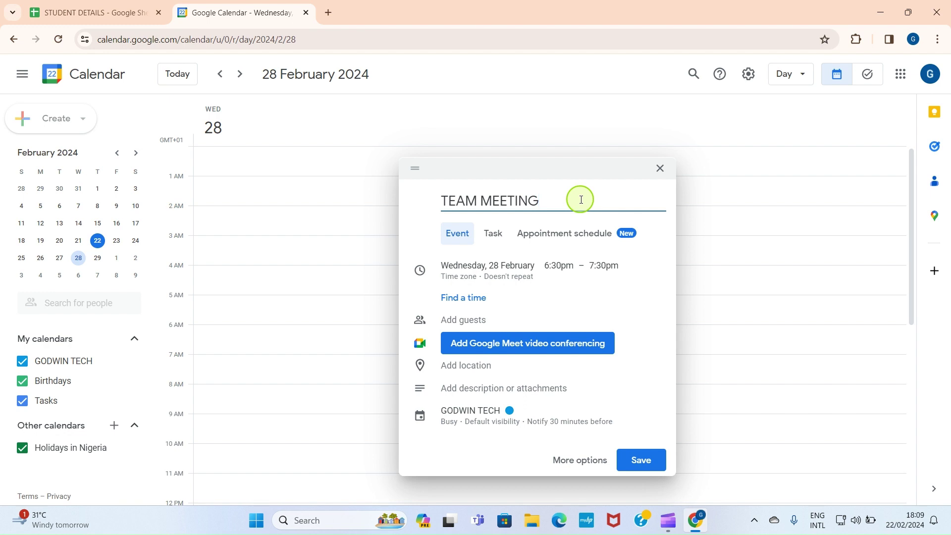
{"action": "left_click", "coordinate": [638, 459]}
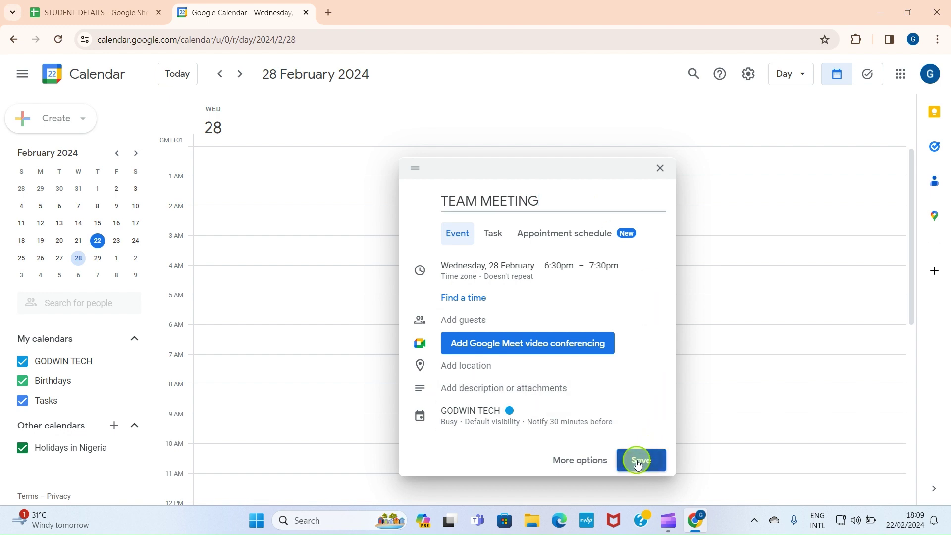
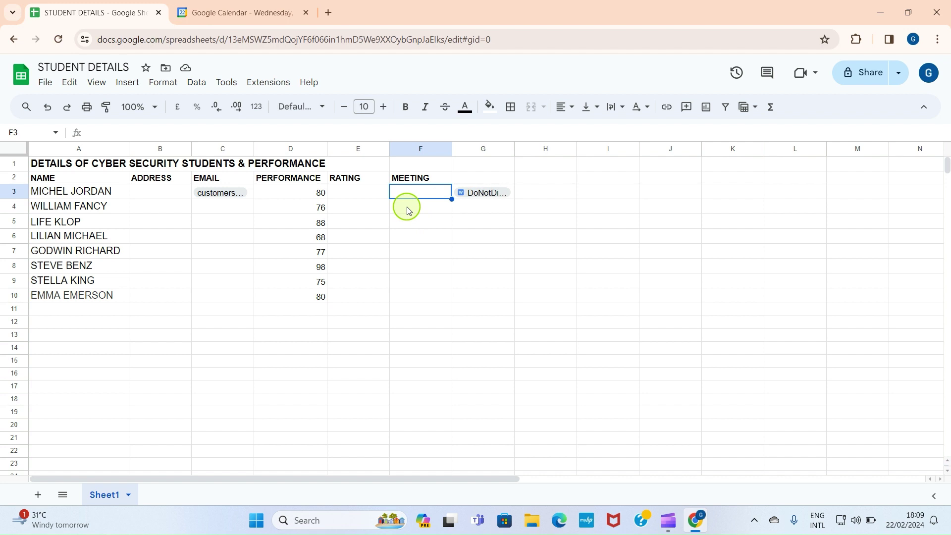
Return to the STUDENT DETAILS spreadsheet and insert a Calendar events smart chip for TEAM MEETING in cell F4
{"action": "left_click", "coordinate": [407, 210]}
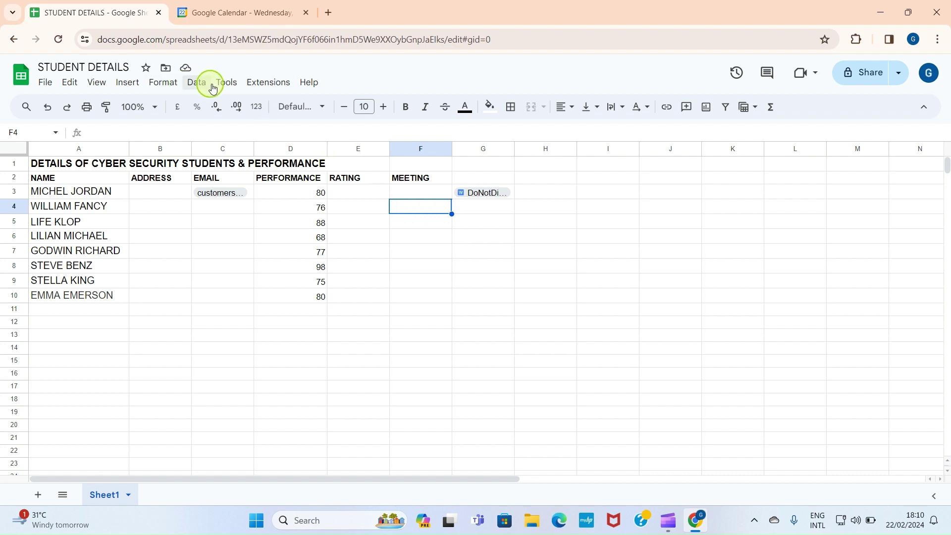
{"action": "left_click", "coordinate": [127, 84]}
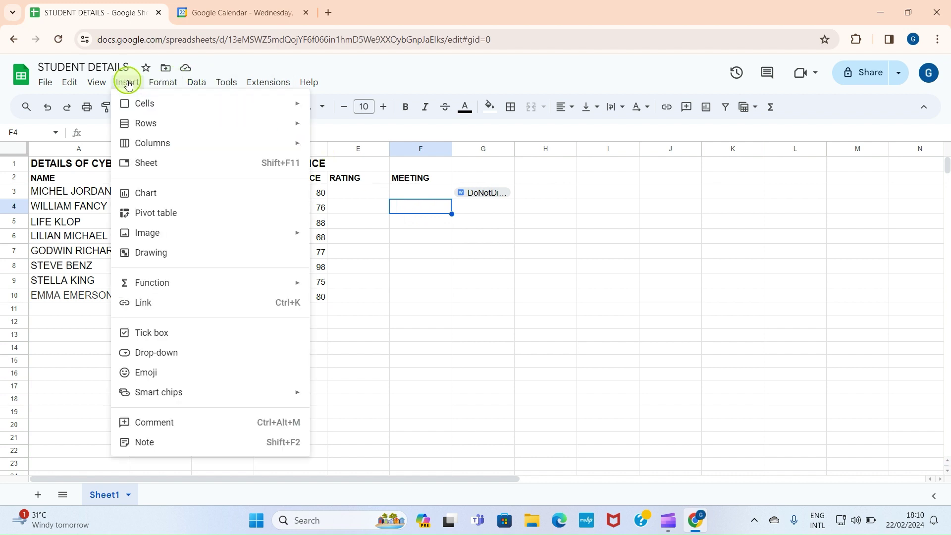
{"action": "mouse_move", "coordinate": [169, 389]}
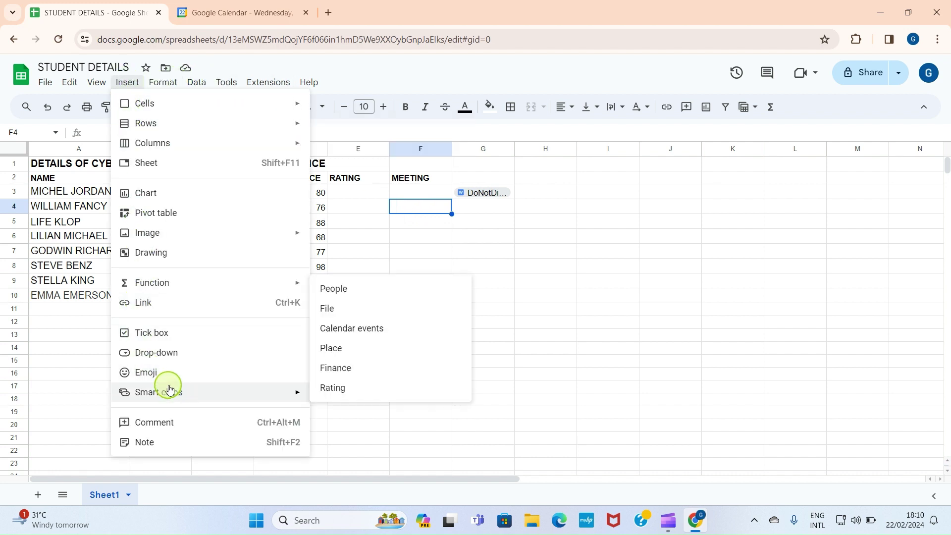
{"action": "left_click", "coordinate": [365, 337]}
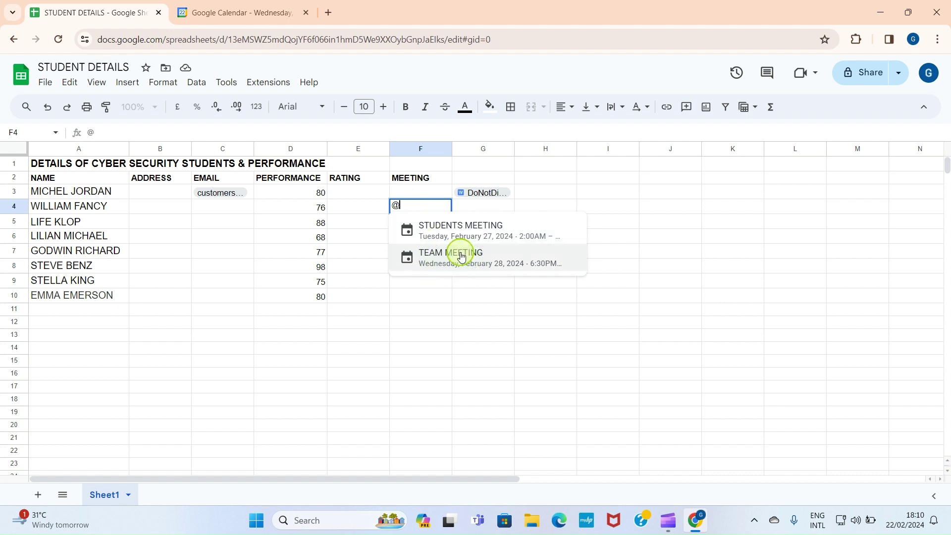
{"action": "left_click", "coordinate": [464, 261]}
{"action": "left_click", "coordinate": [418, 240]}
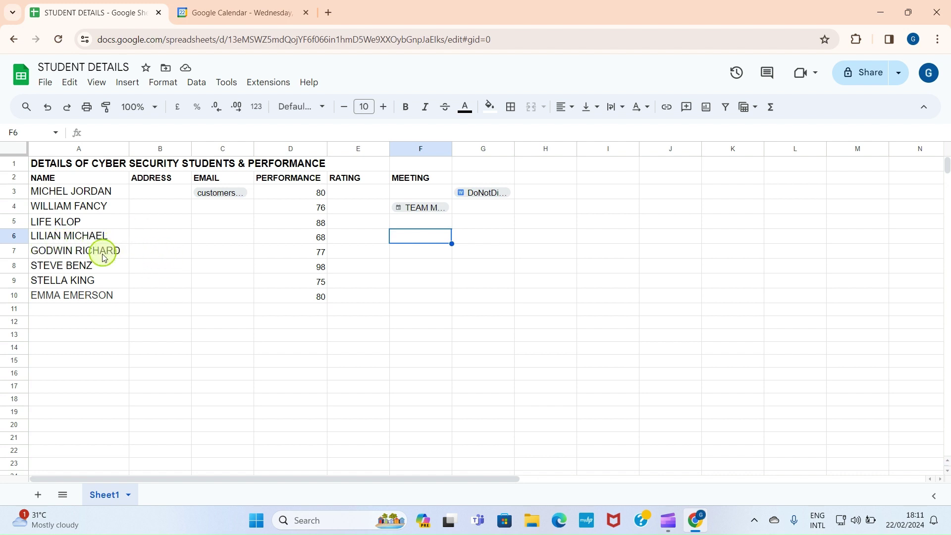
Insert a Place smart chip in cell B7 under ADDRESS, searching for FULHAM and choosing Fulham, London, UK
{"action": "left_click", "coordinate": [159, 251]}
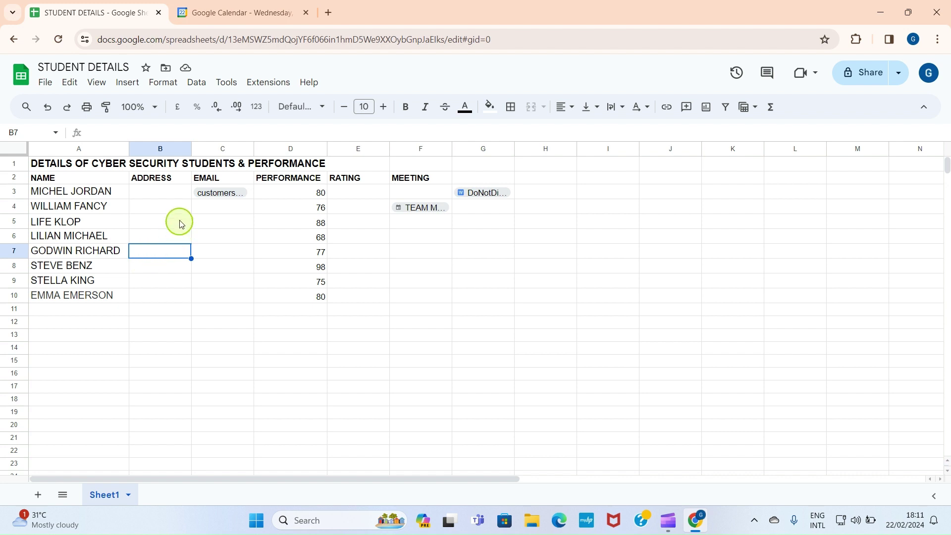
{"action": "left_click", "coordinate": [126, 83]}
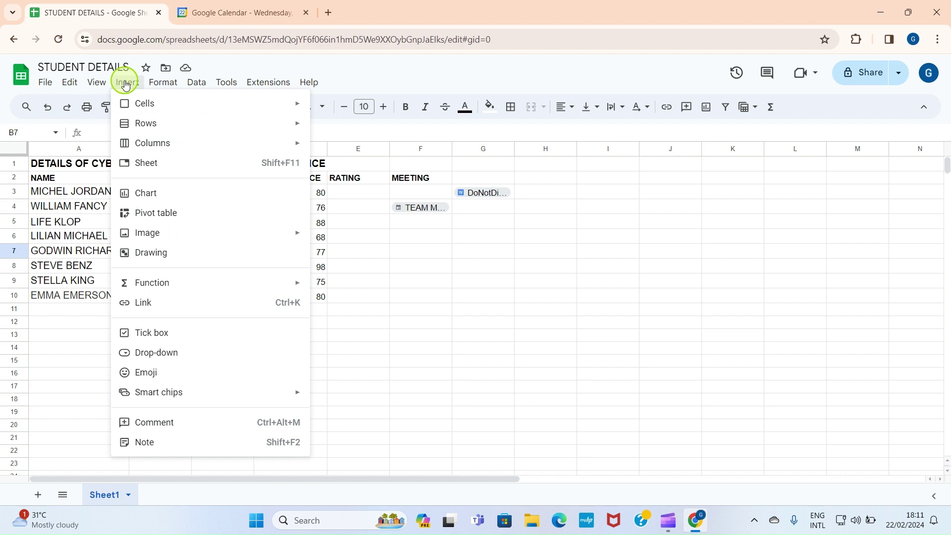
{"action": "mouse_move", "coordinate": [176, 390]}
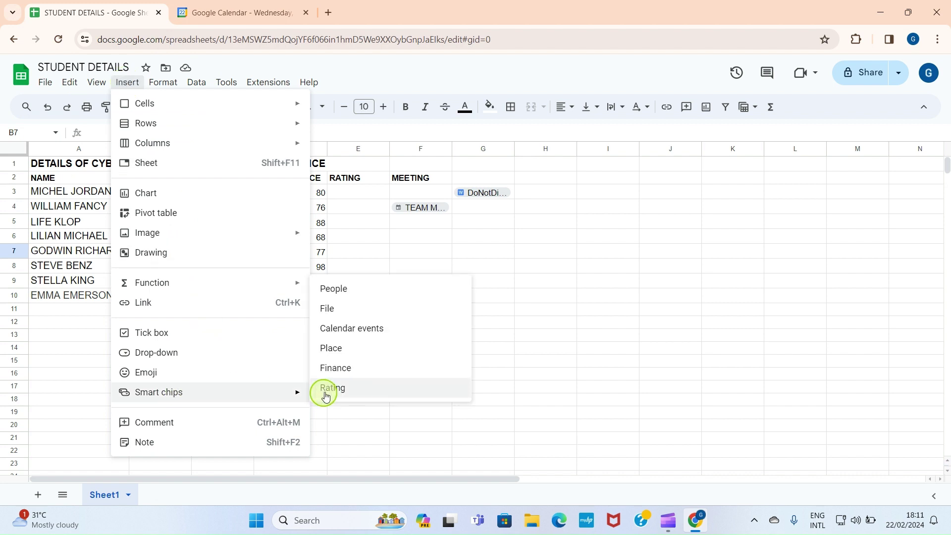
{"action": "left_click", "coordinate": [332, 352]}
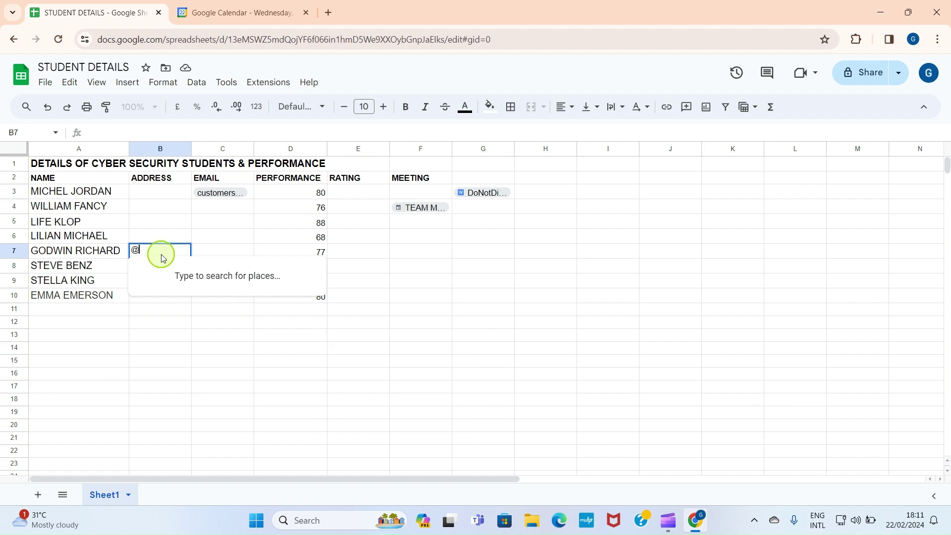
{"action": "type", "text": "FU"}
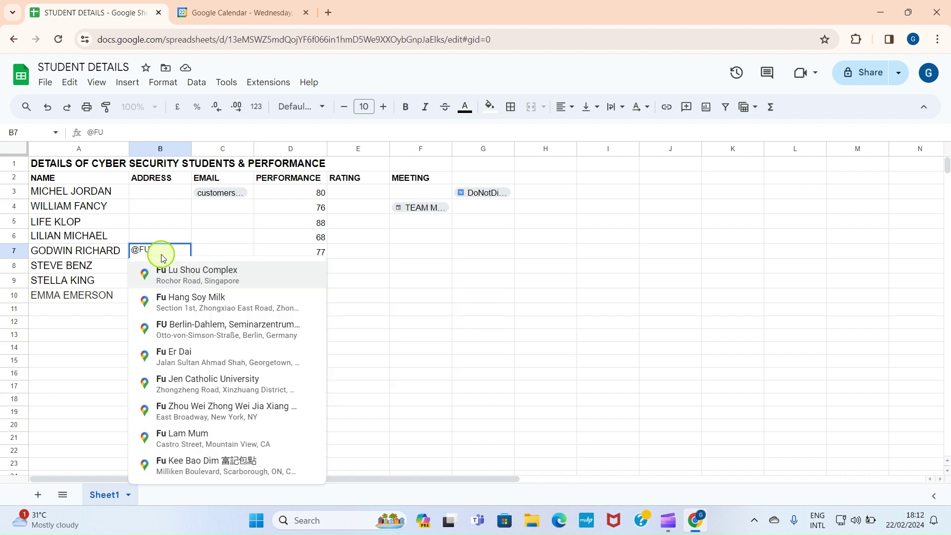
{"action": "type", "text": "LHAM"}
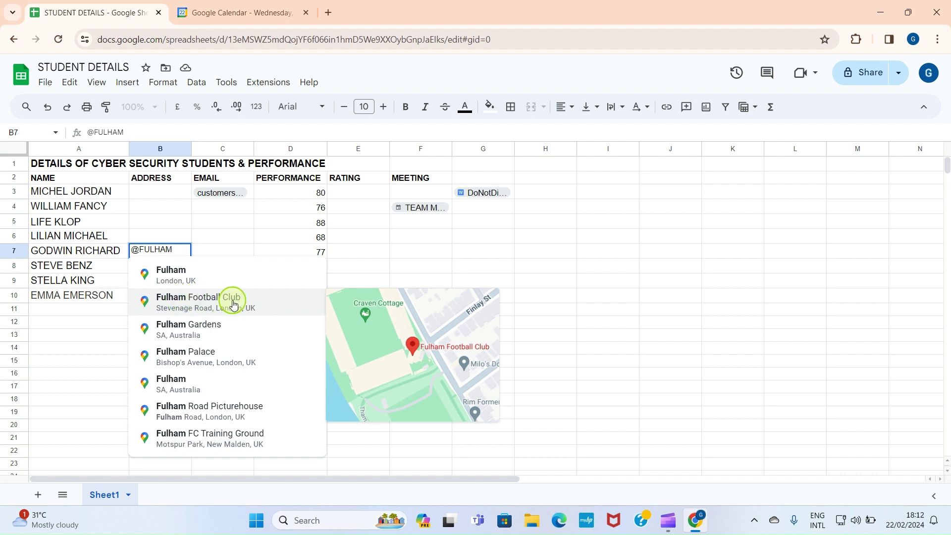
{"action": "left_click", "coordinate": [191, 279]}
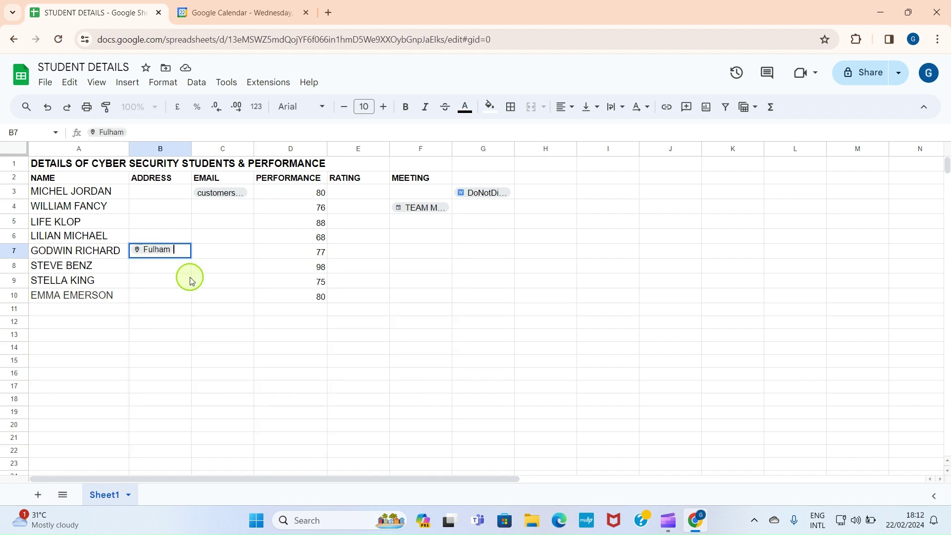
Insert a Place smart chip in cell B9, searching for 89 and choosing the suggested address in Mississauga, ON, Canada
{"action": "left_click", "coordinate": [144, 281]}
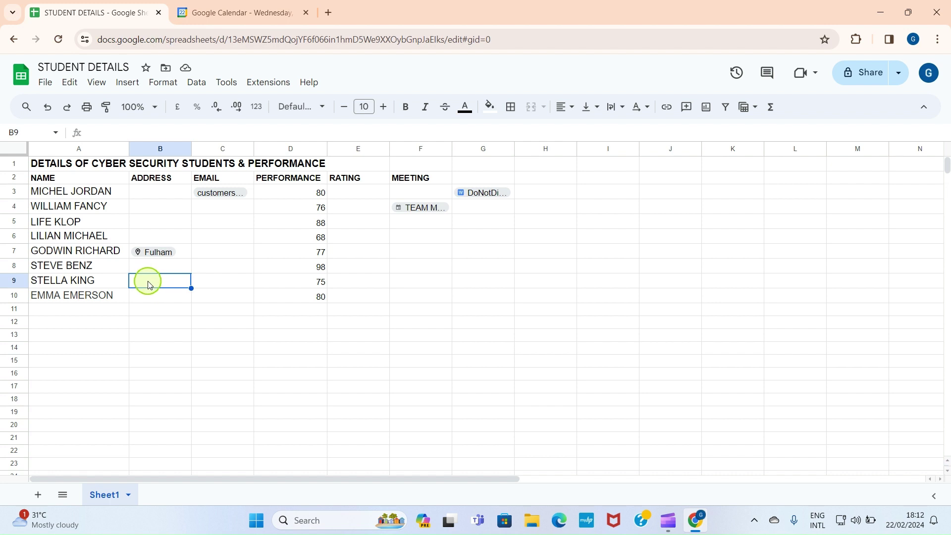
{"action": "left_click", "coordinate": [130, 84]}
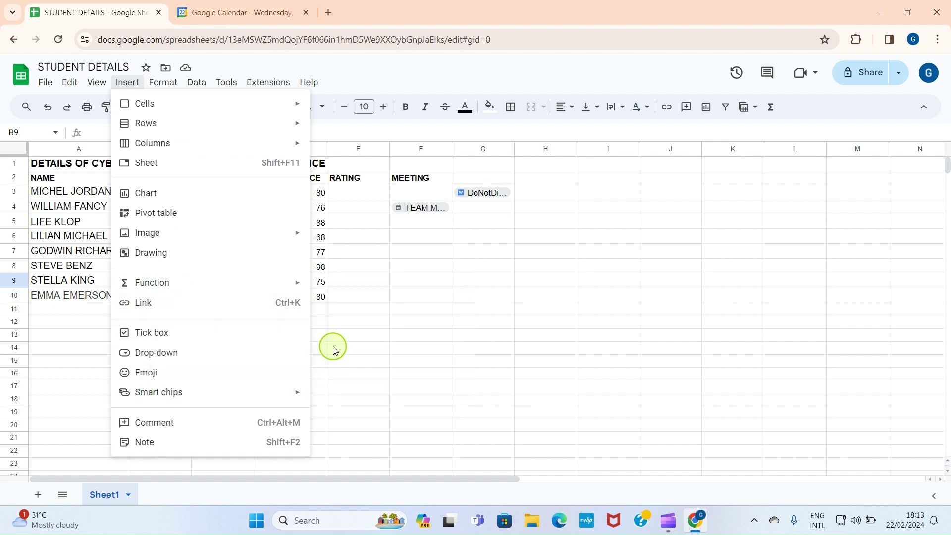
{"action": "mouse_move", "coordinate": [251, 392]}
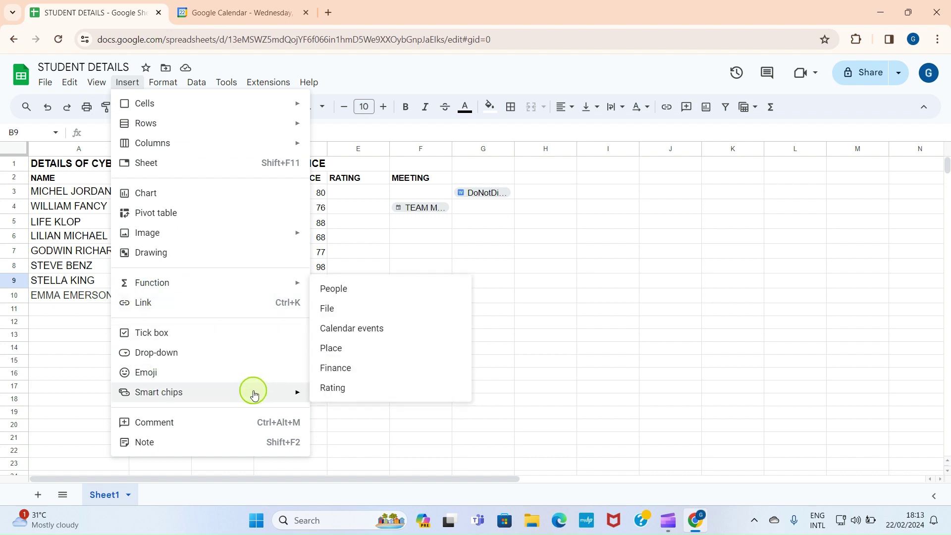
{"action": "left_click", "coordinate": [331, 347]}
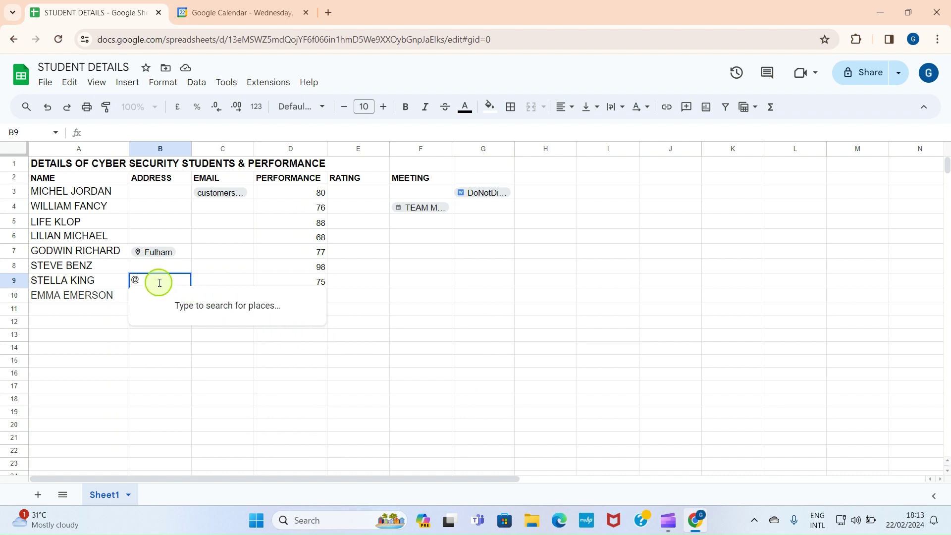
{"action": "type", "text": "89"}
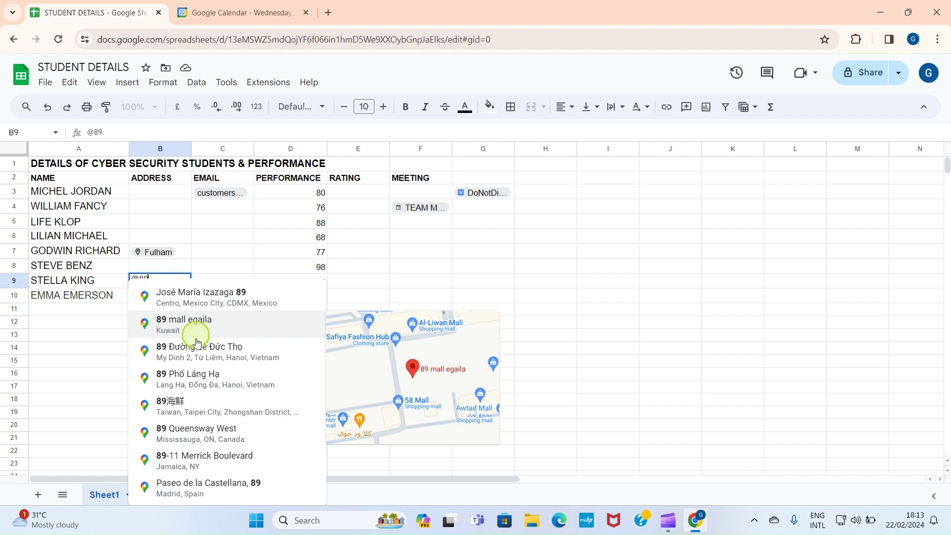
{"action": "left_click", "coordinate": [239, 433]}
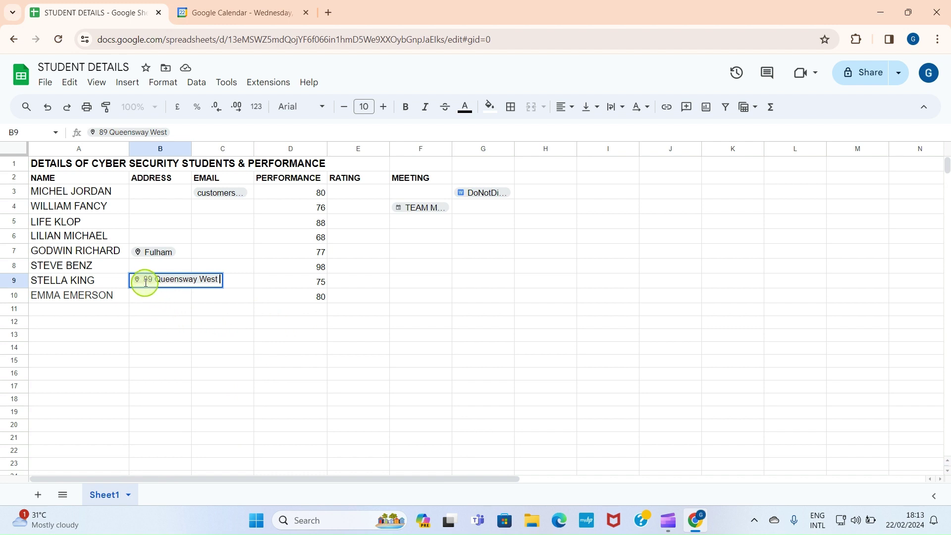
{"action": "left_click", "coordinate": [154, 308]}
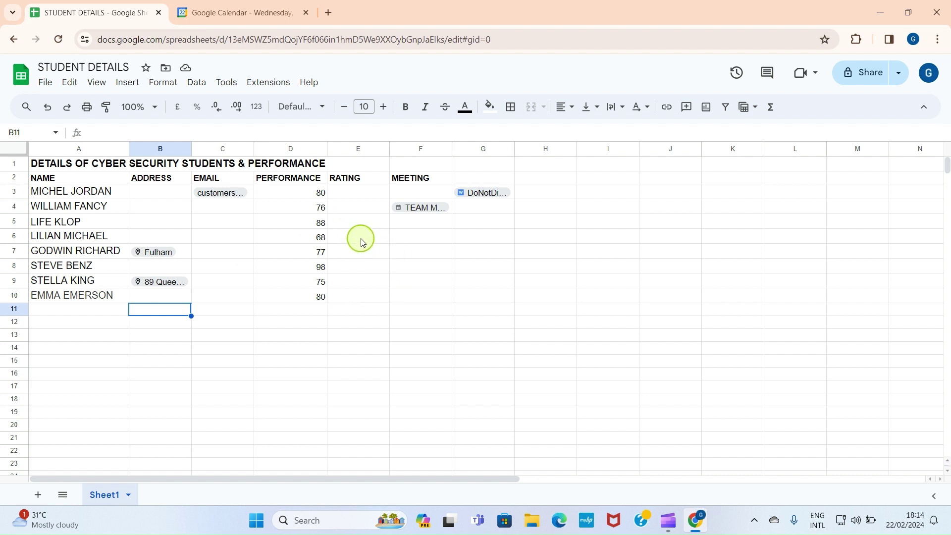
Insert a Finance smart chip in cell G6, searching for AP and choosing Apple Inc (NASDAQ:AAPL)
{"action": "left_click", "coordinate": [482, 242]}
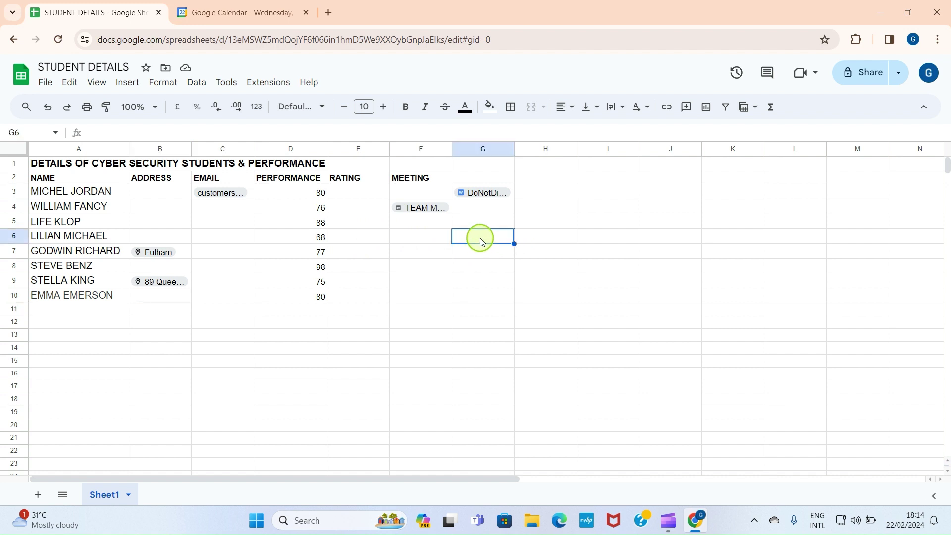
{"action": "left_click", "coordinate": [125, 84]}
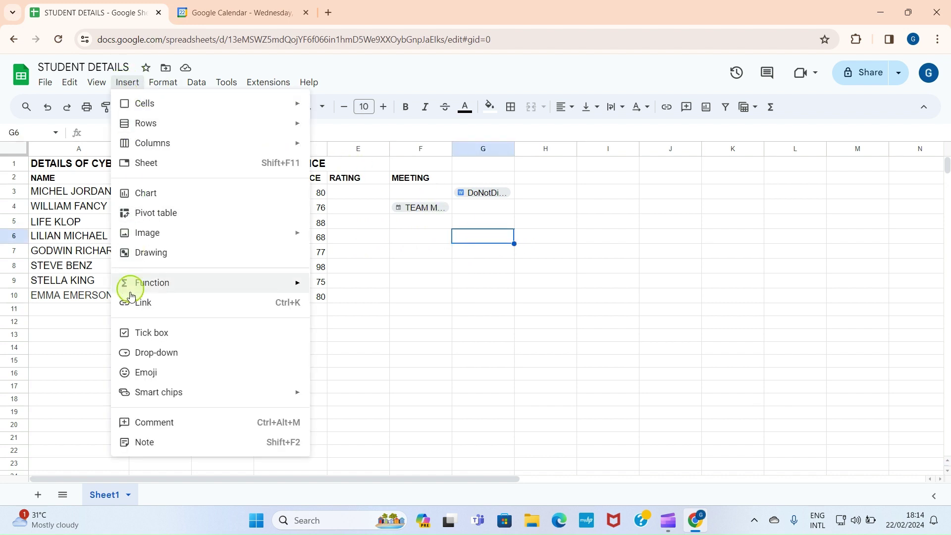
{"action": "mouse_move", "coordinate": [179, 395]}
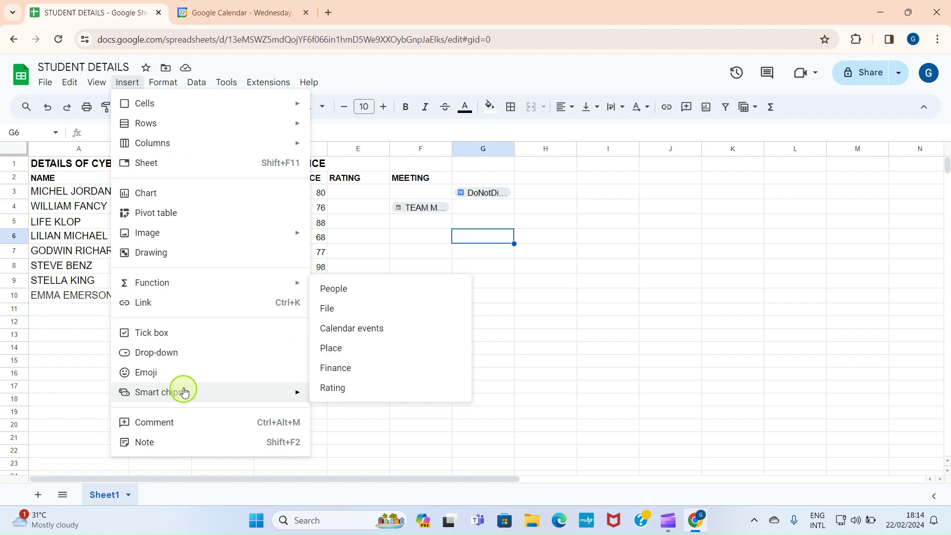
{"action": "left_click", "coordinate": [335, 366]}
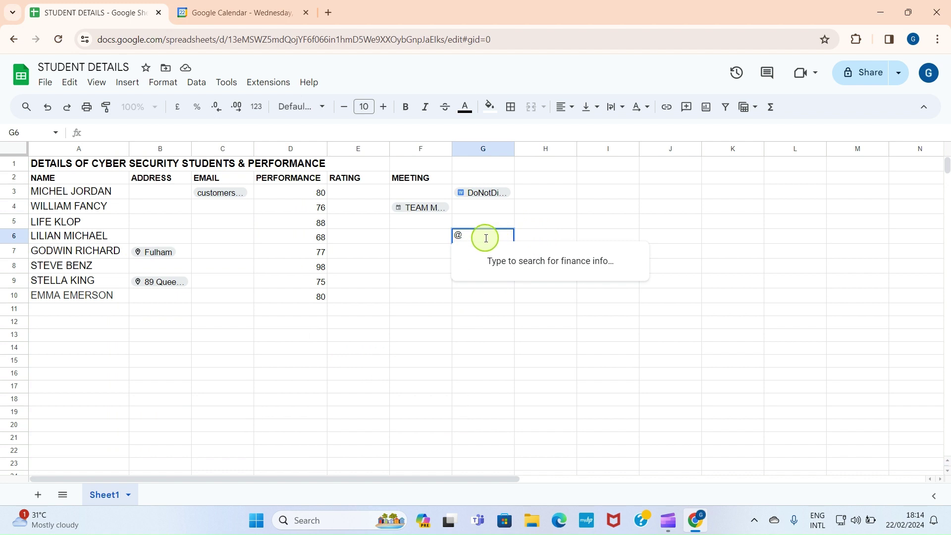
{"action": "type", "text": "A"}
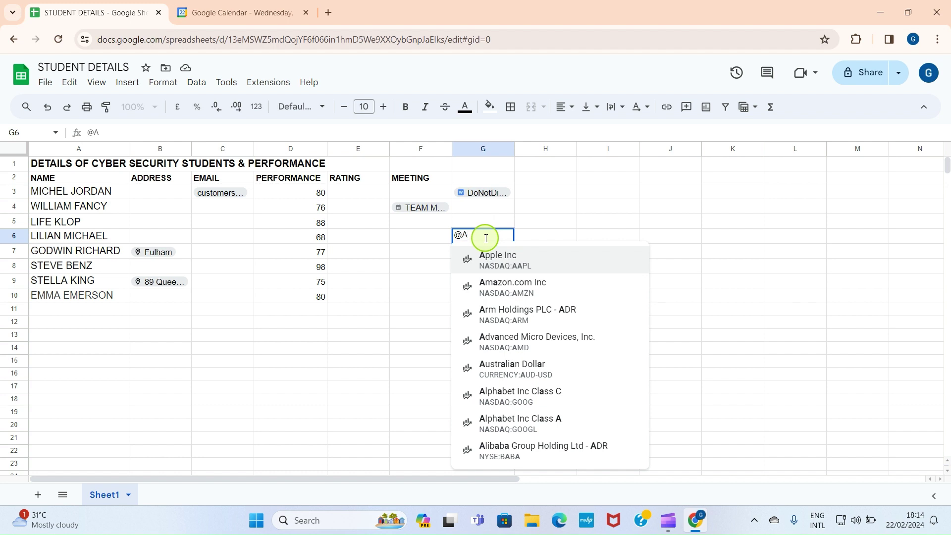
{"action": "type", "text": "P"}
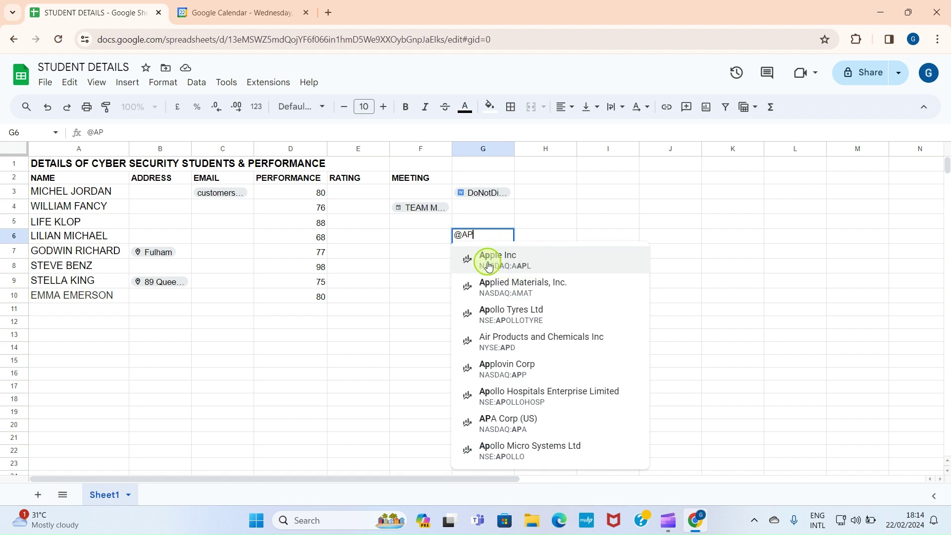
{"action": "left_click", "coordinate": [529, 267]}
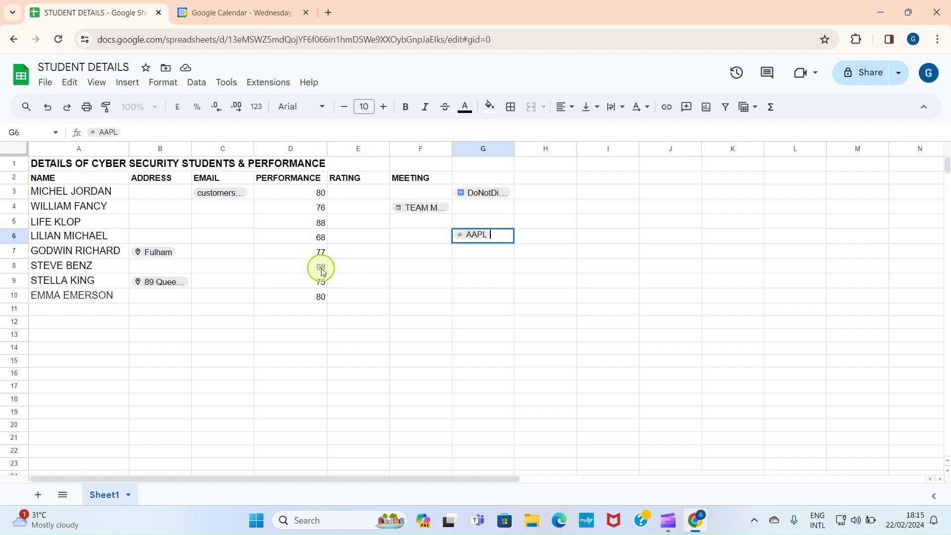
Insert a Rating smart chip in cell E8 under RATING and set it to five stars
{"action": "left_click", "coordinate": [347, 271]}
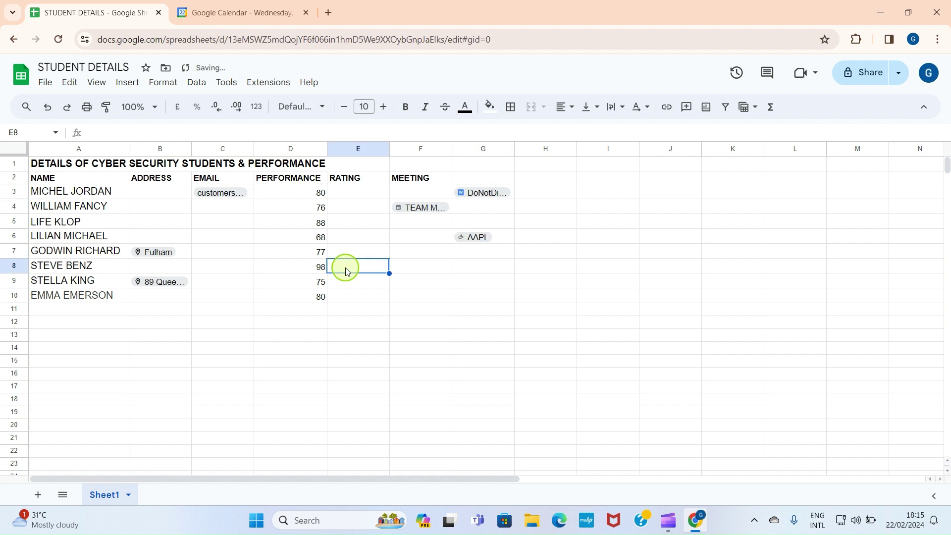
{"action": "left_click", "coordinate": [125, 83]}
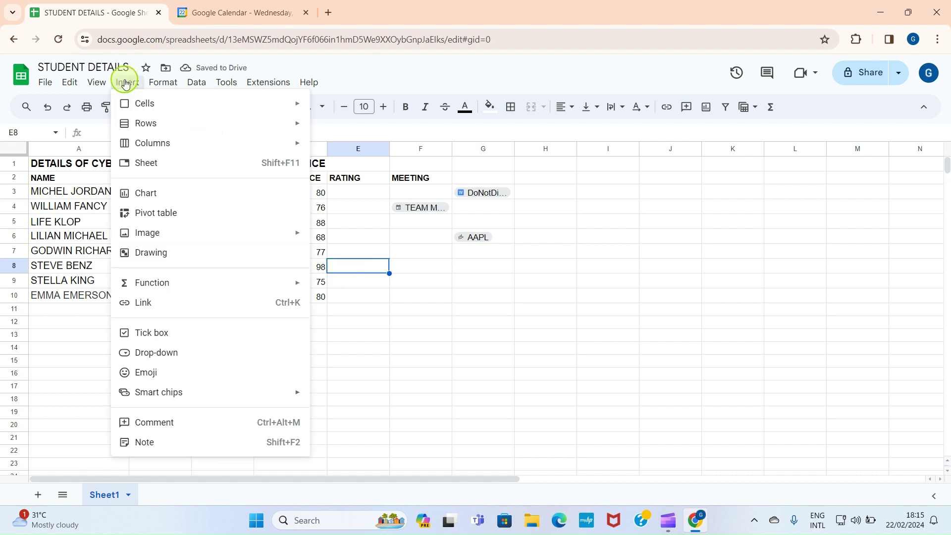
{"action": "mouse_move", "coordinate": [171, 398]}
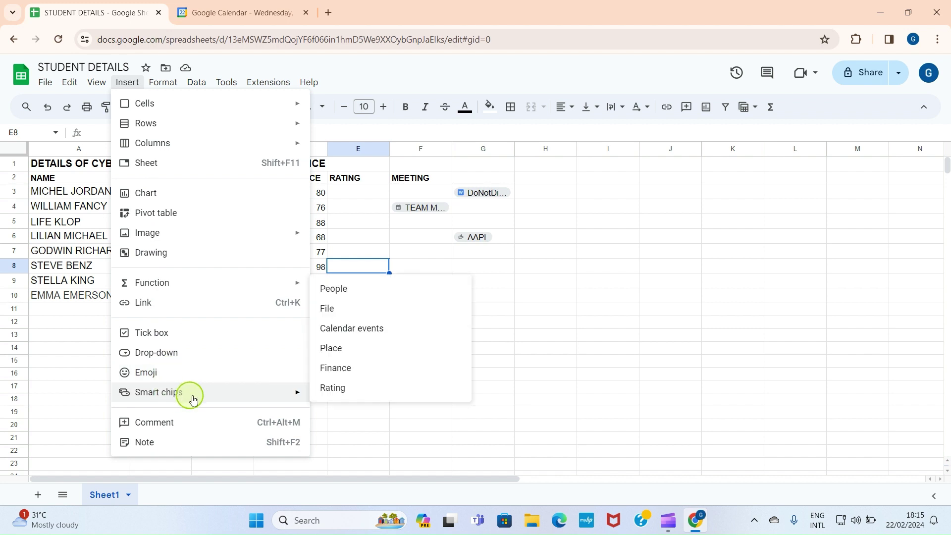
{"action": "left_click", "coordinate": [332, 391]}
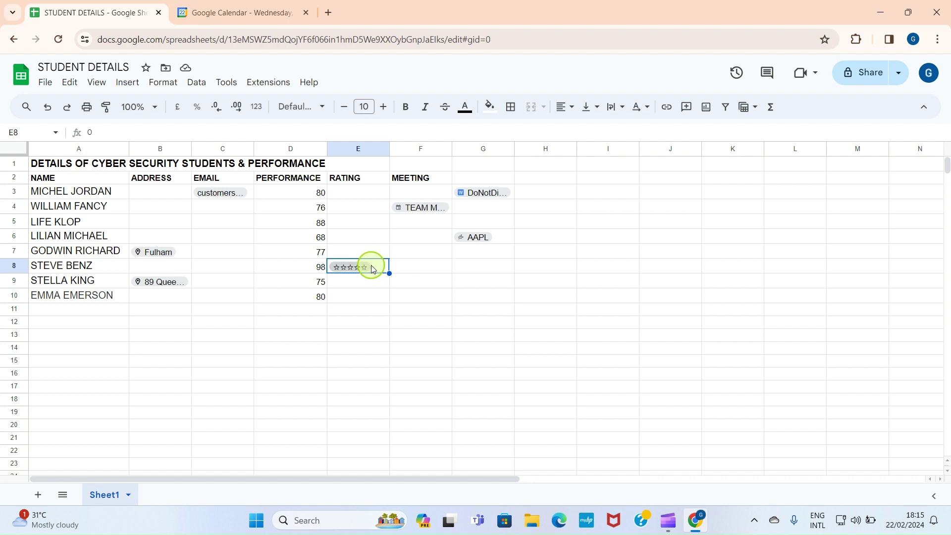
{"action": "left_click", "coordinate": [372, 267]}
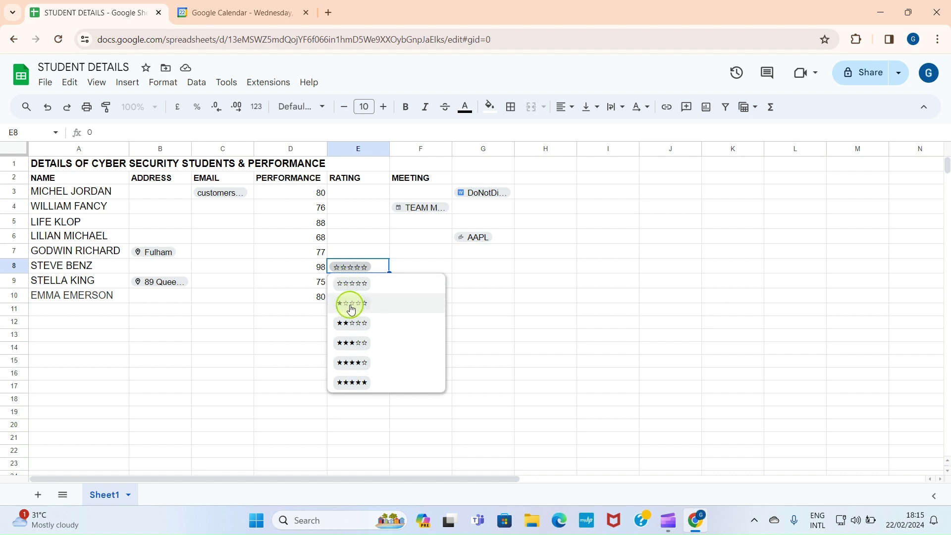
{"action": "left_click", "coordinate": [355, 386]}
{"action": "left_click", "coordinate": [512, 339]}
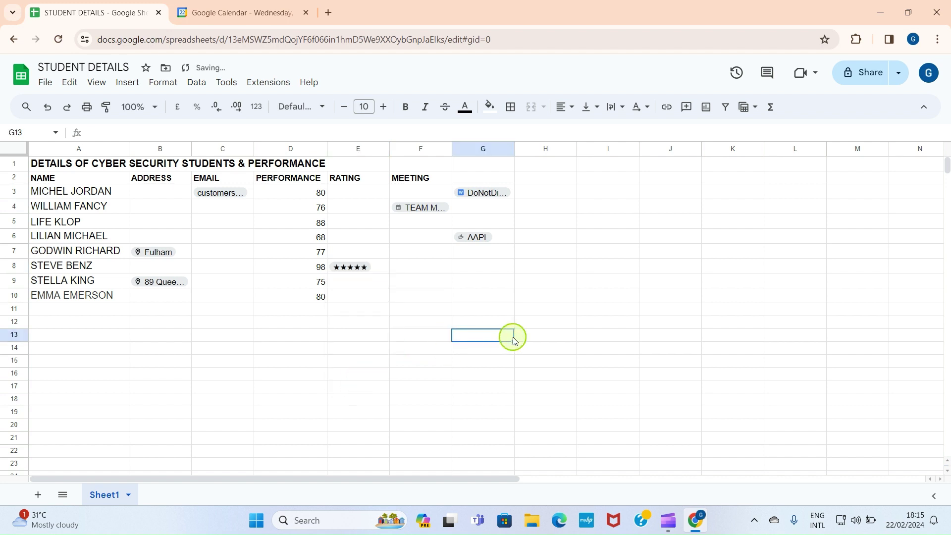